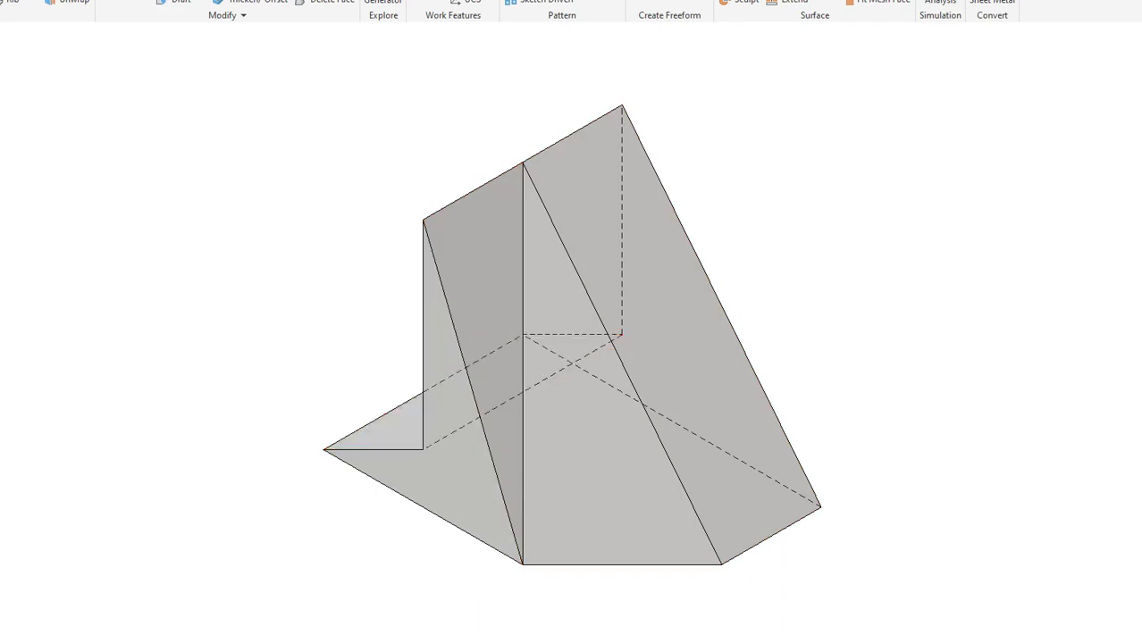
Compare the isometric view of the wedge-shaped block with its front, top and side orthographic views
key("F5")
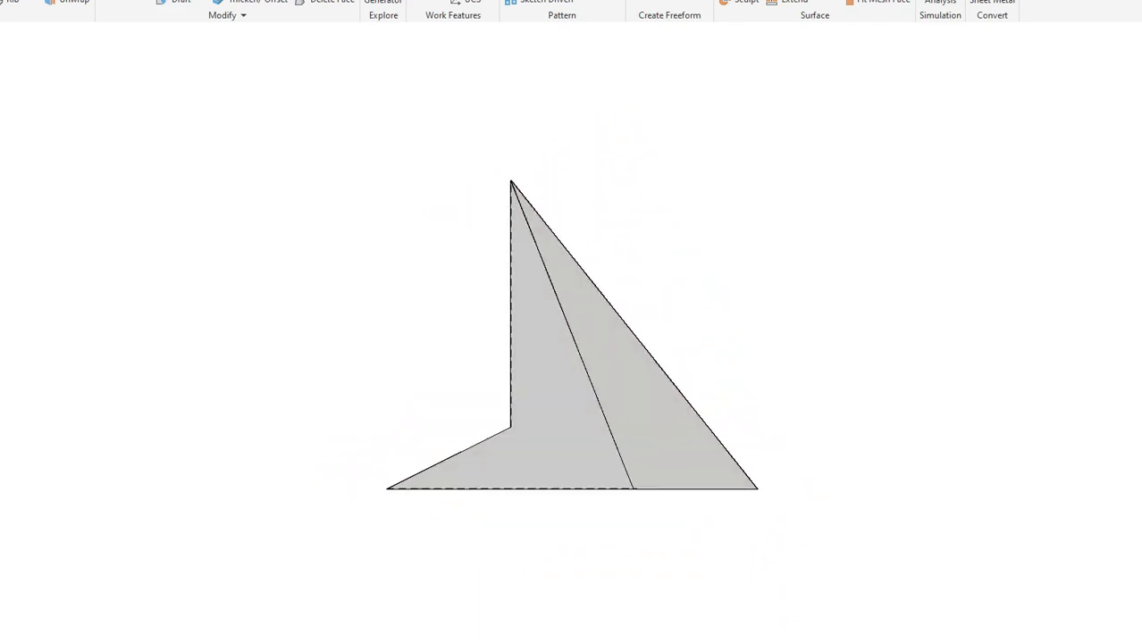
key("F5")
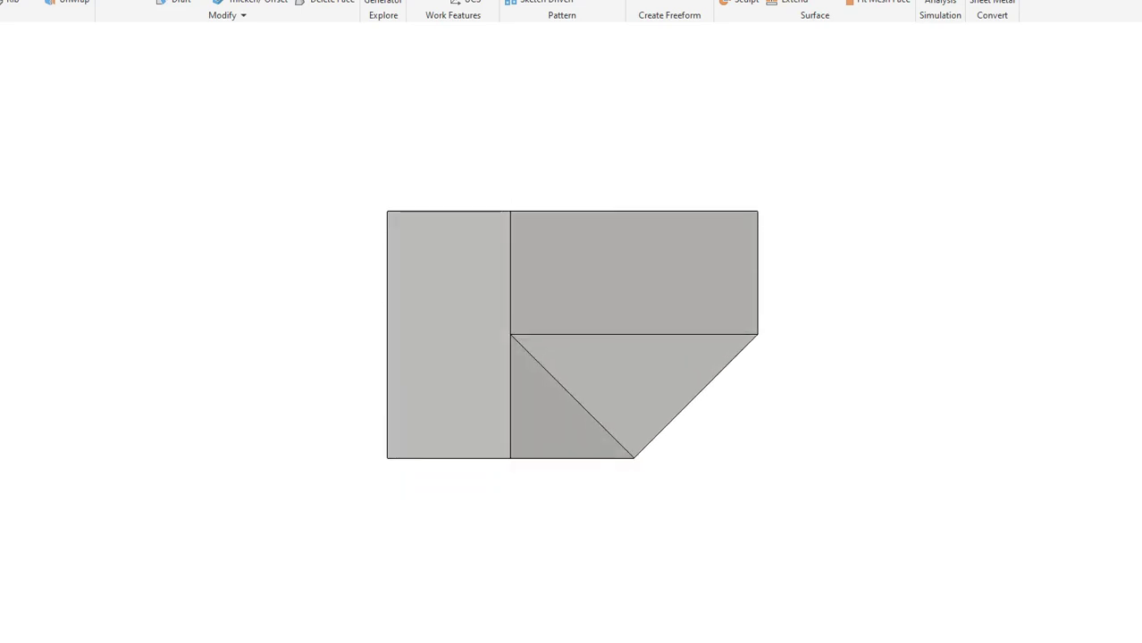
key("F5")
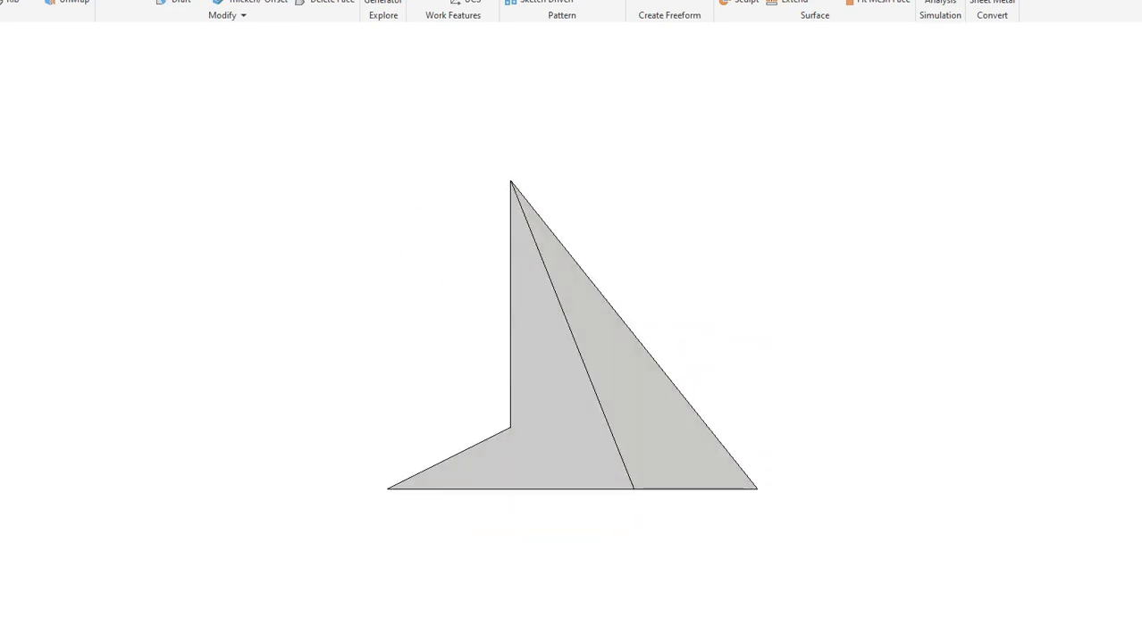
key("F5")
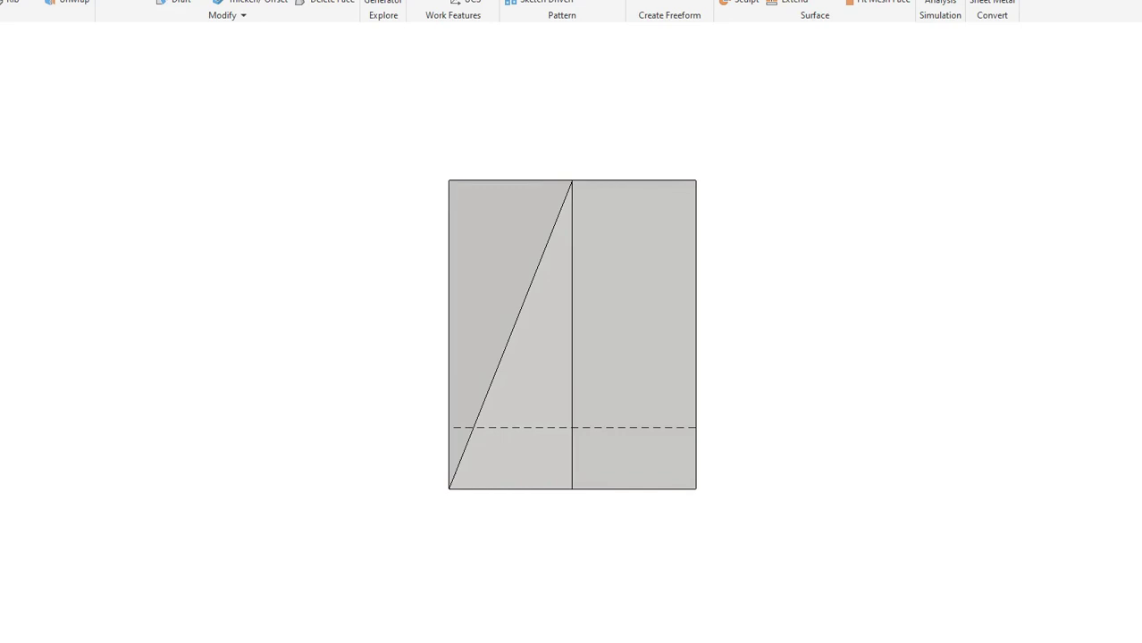
key("F5")
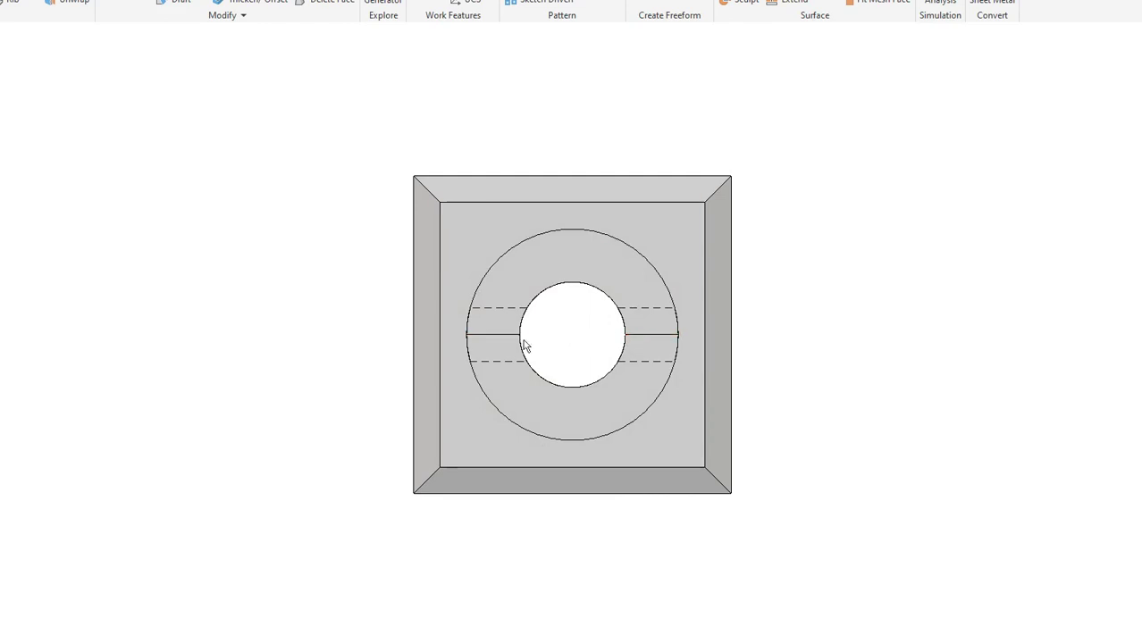
Examine the square flange with the stepped hollow cylinder in its isometric home view and its straight-on front view
key("F6")
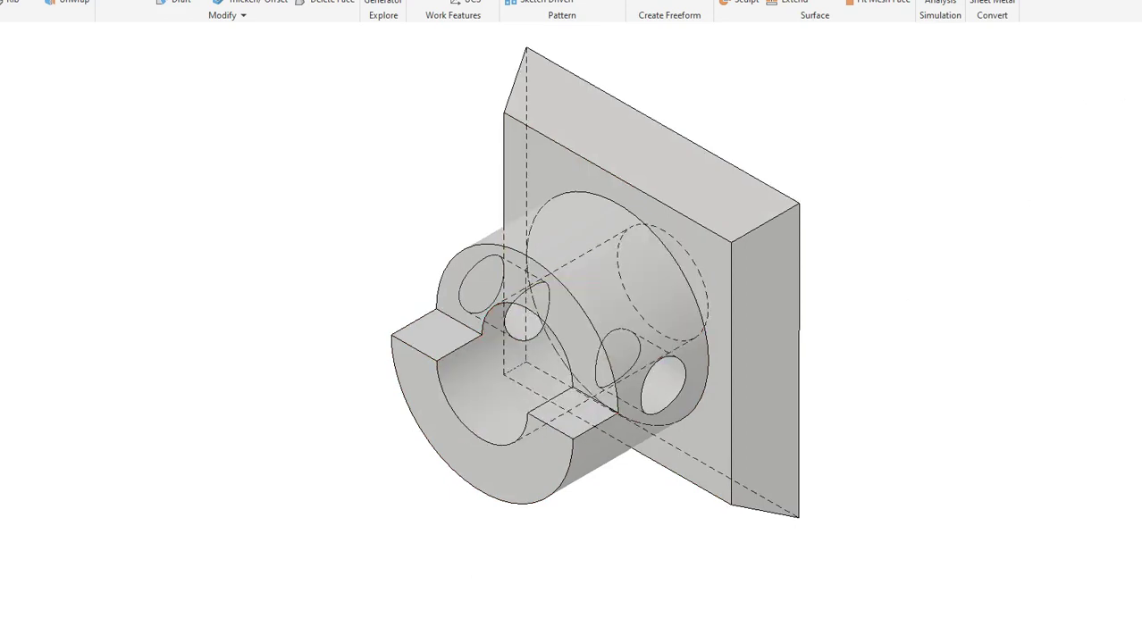
key("F5")
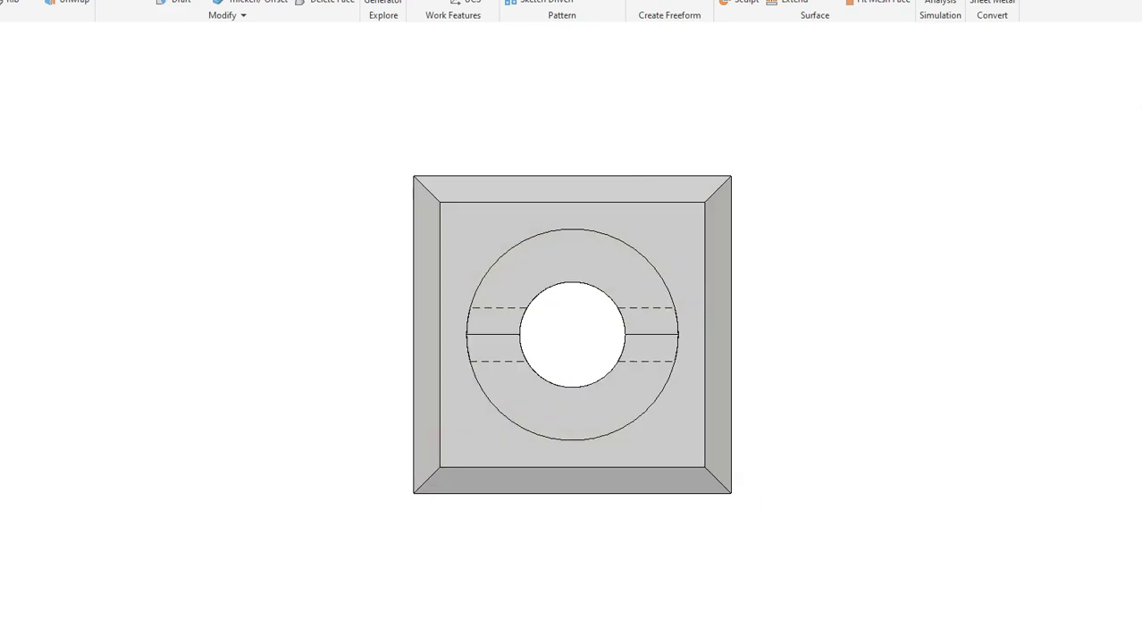
key("F5")
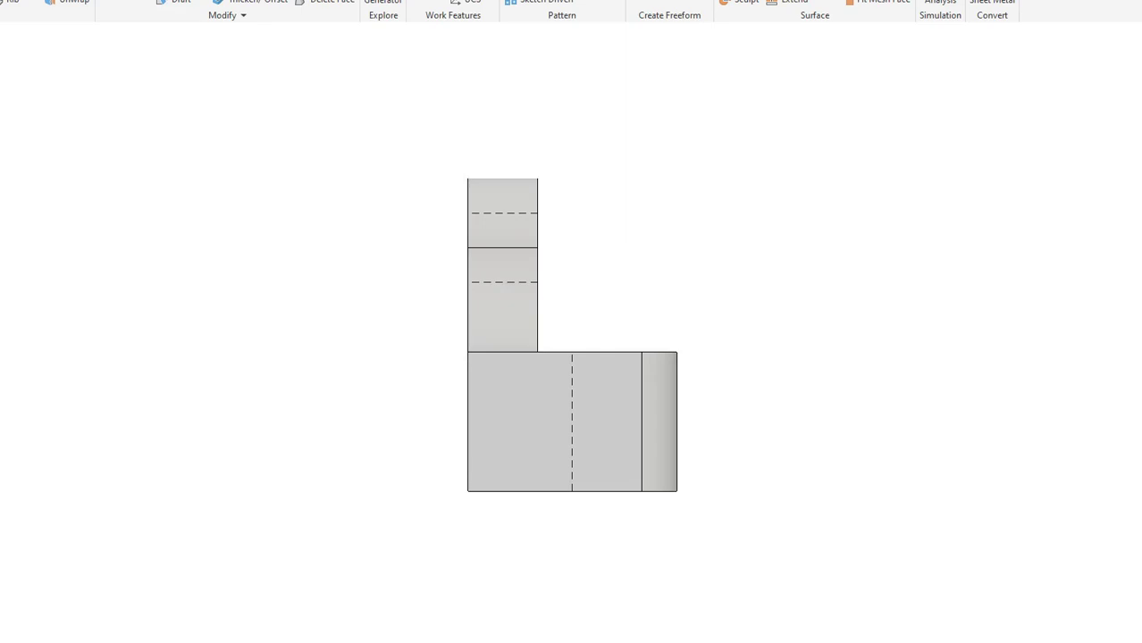
Inspect the slotted base with the rounded, drilled lug in isometric, side, front and top views, checking its tangent edges
key("F6")
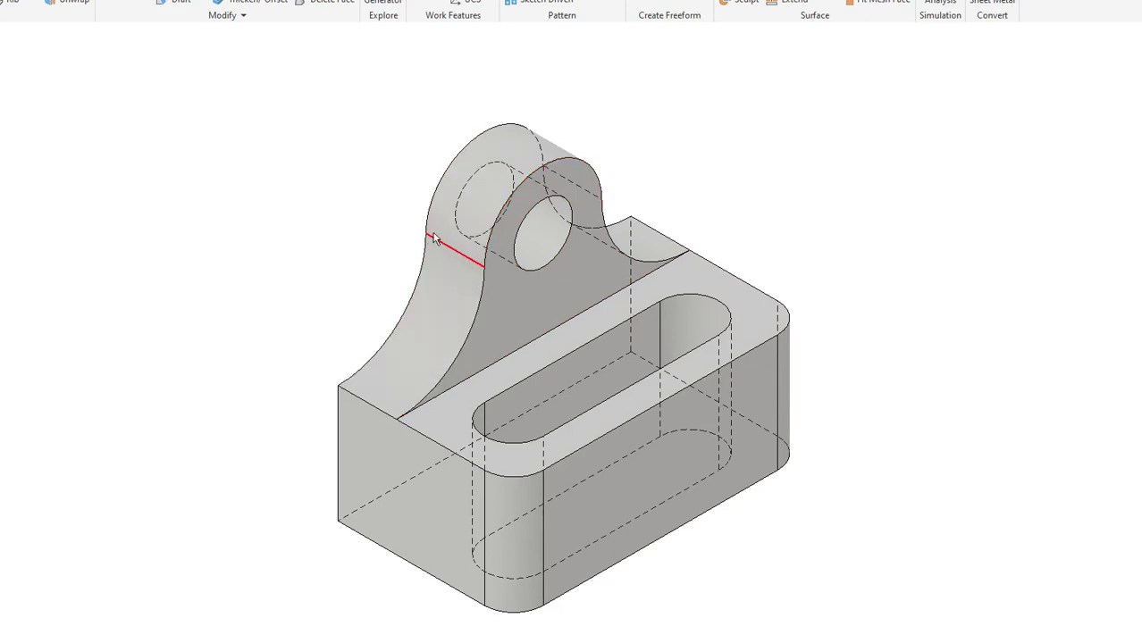
right_click(465, 259)
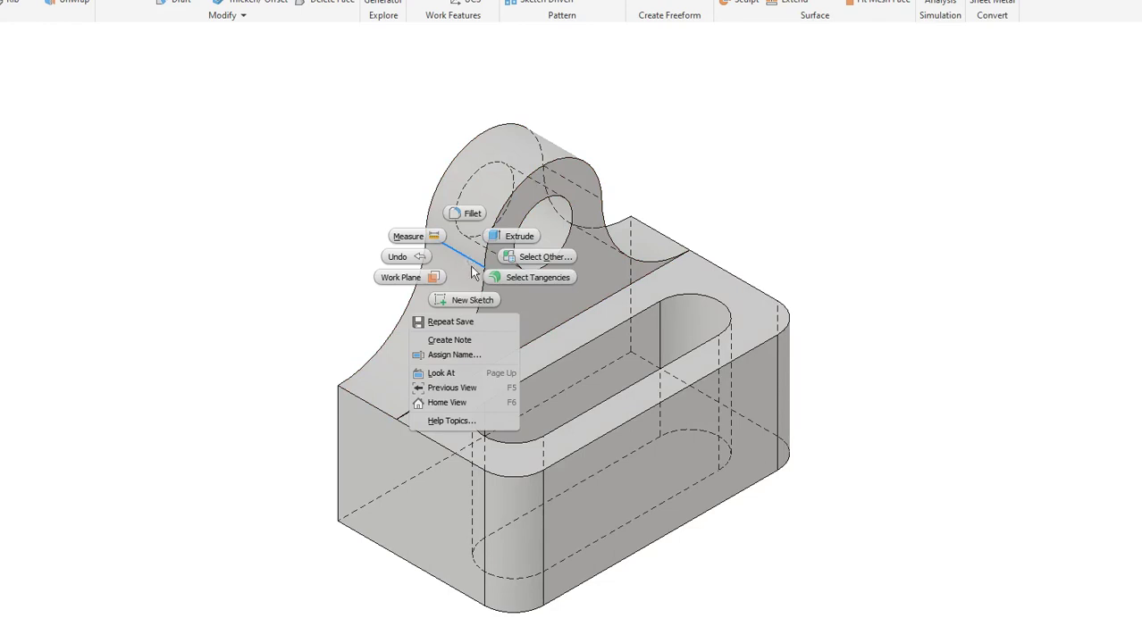
left_click(804, 114)
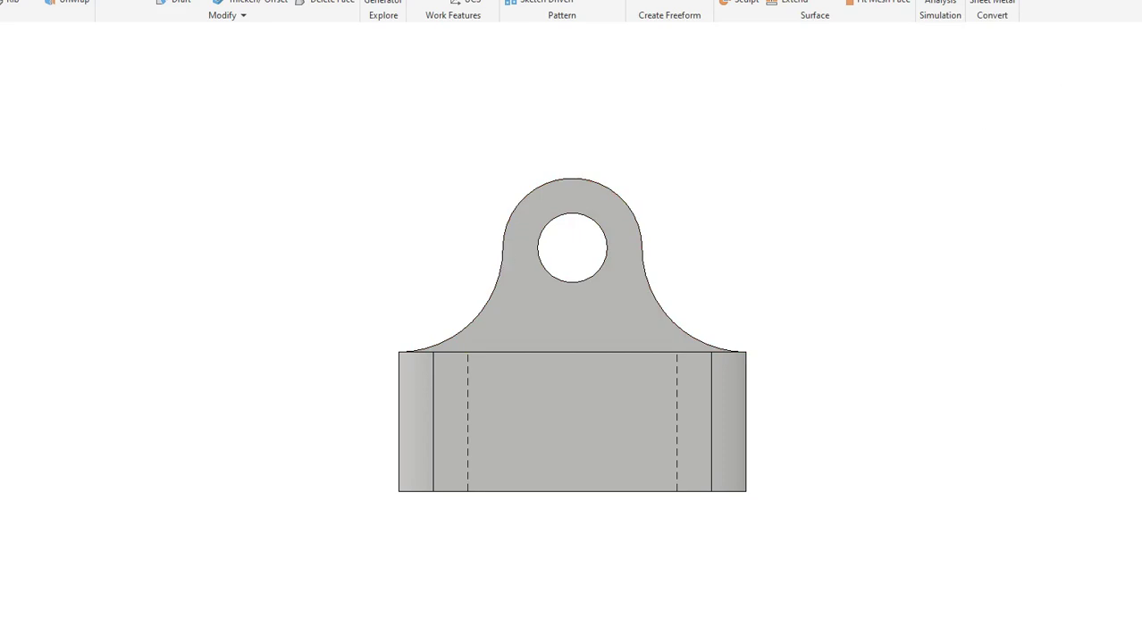
left_click(1127, 106)
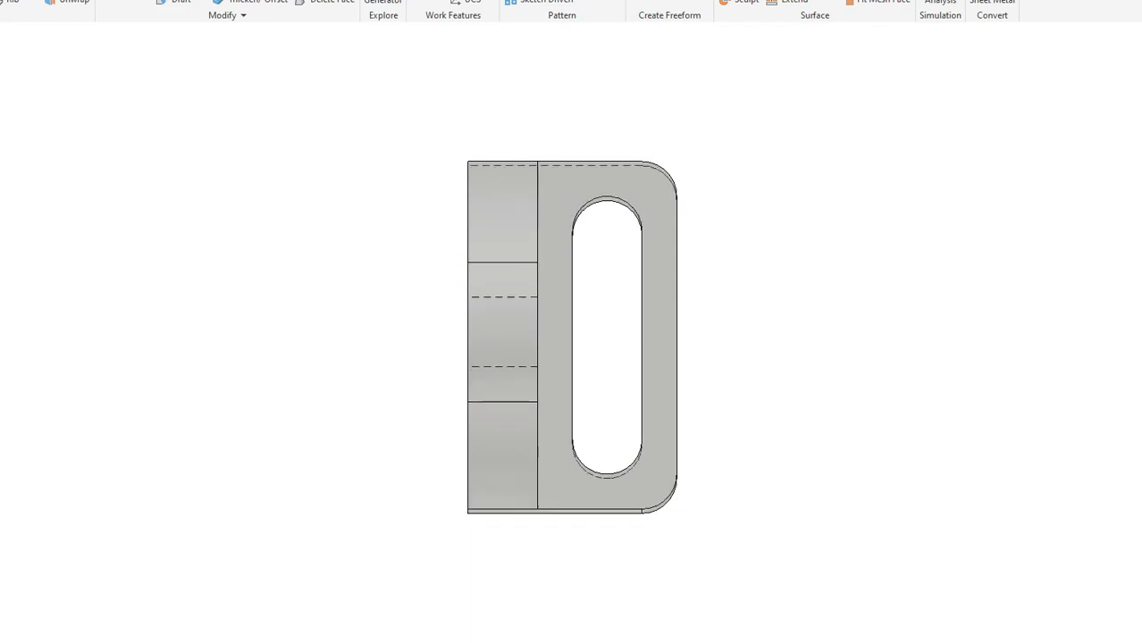
key("F5")
key("F5")
key("F5")
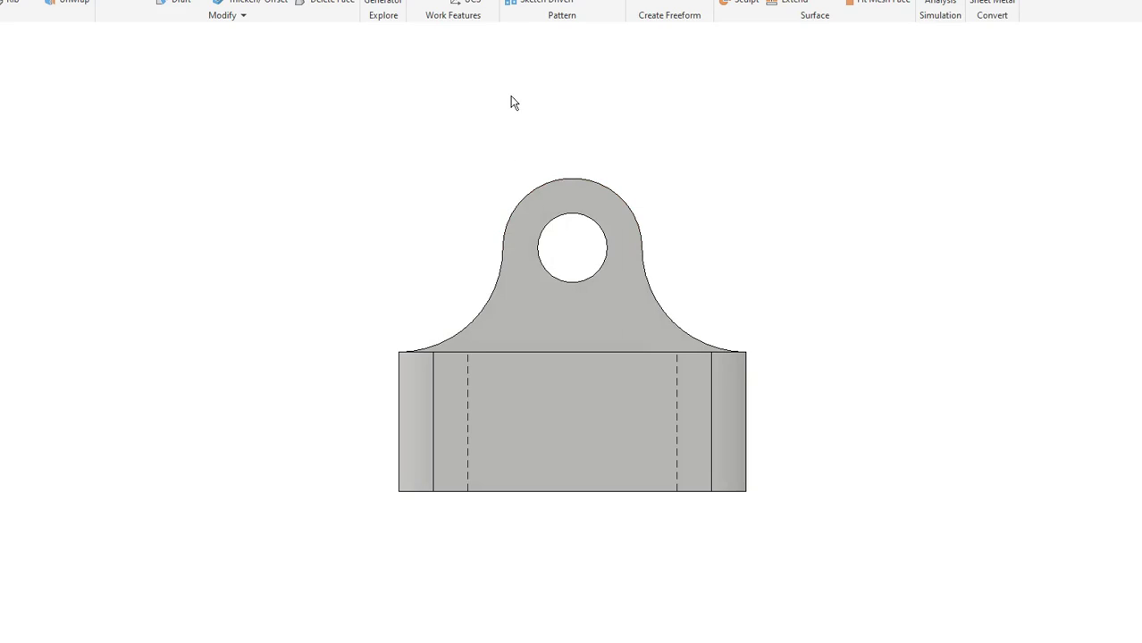
left_click(1128, 116)
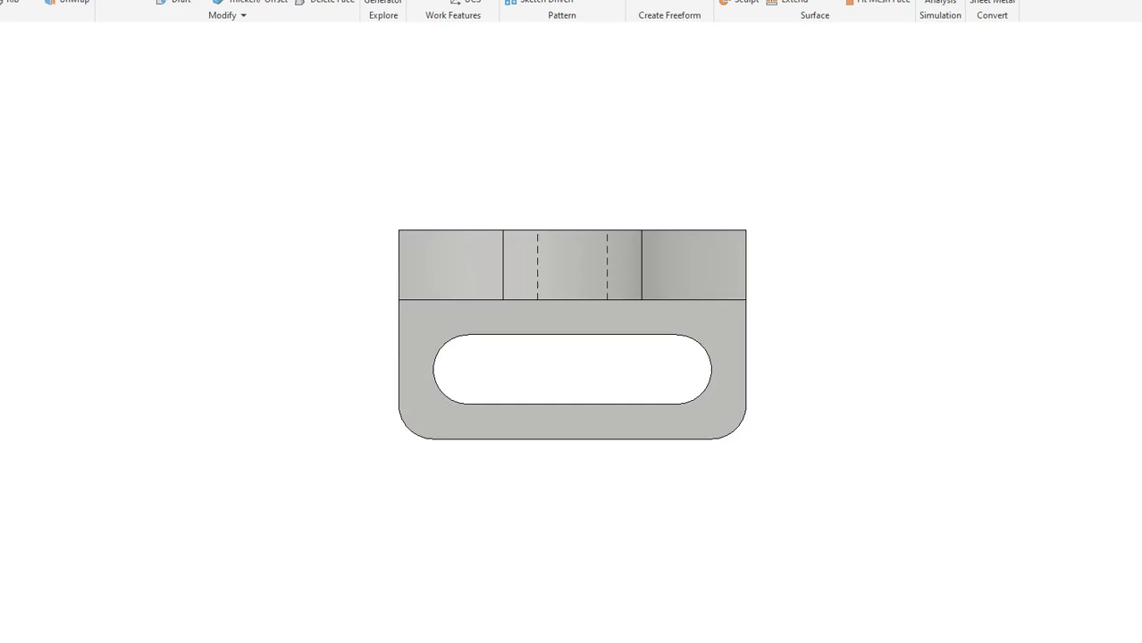
key("F5")
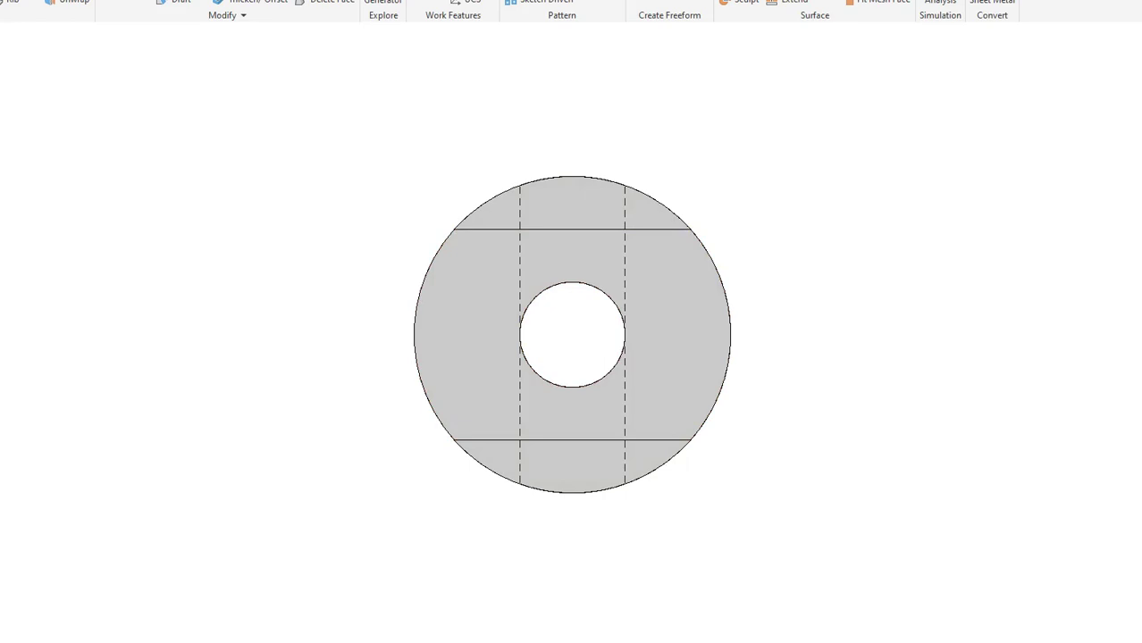
Compare the front and top views of the cross-drilled cylinder with flats cut on its lower end
key("F5")
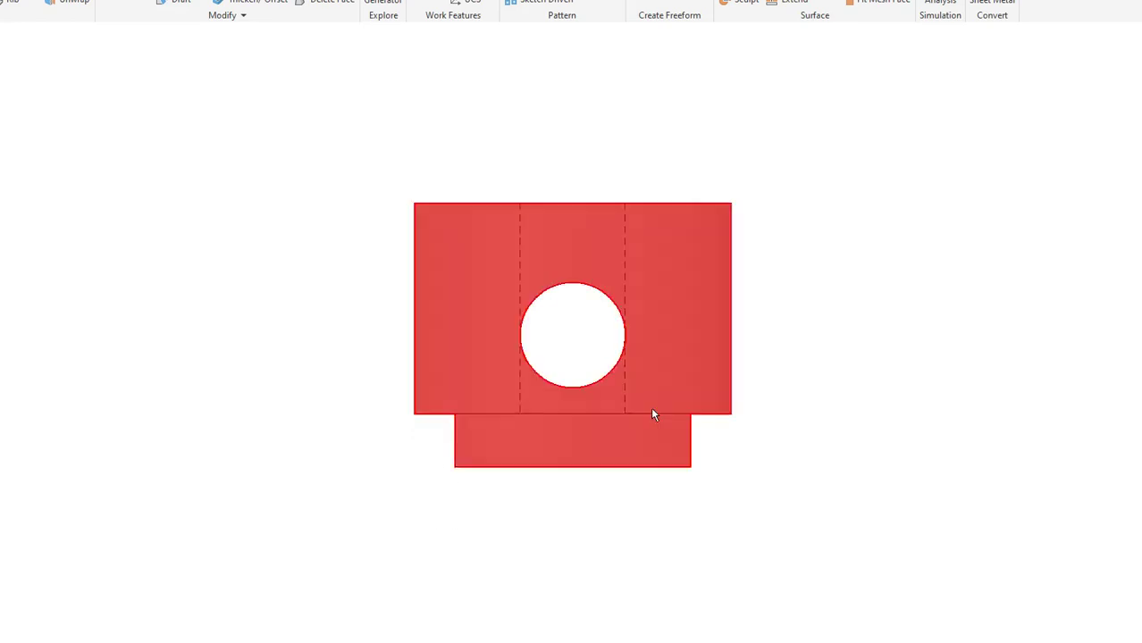
key("F5")
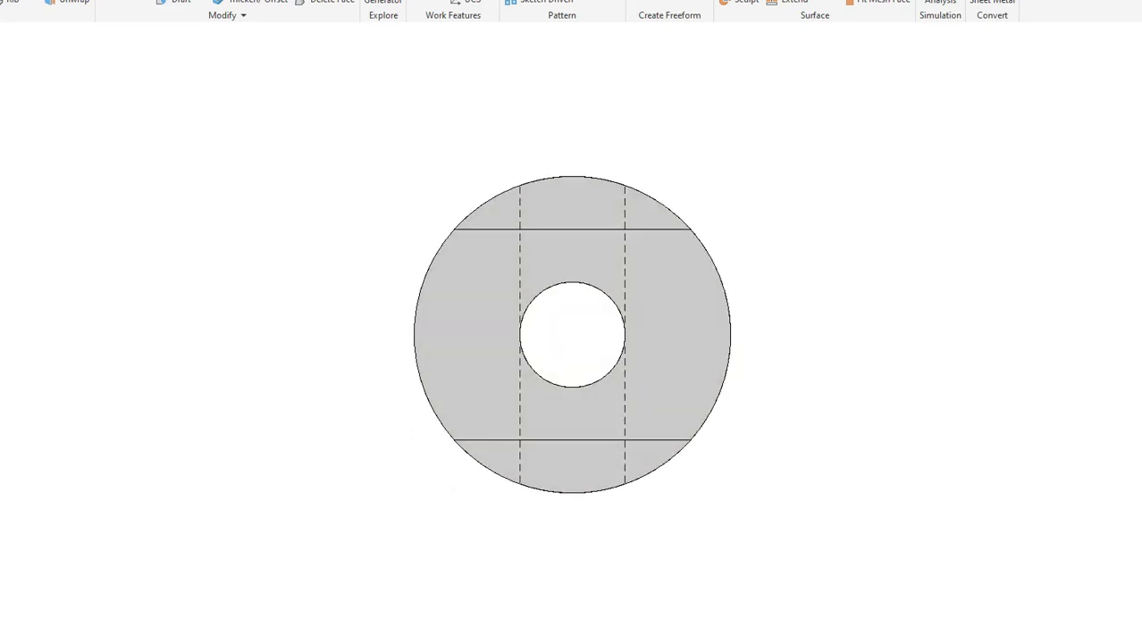
key("F5")
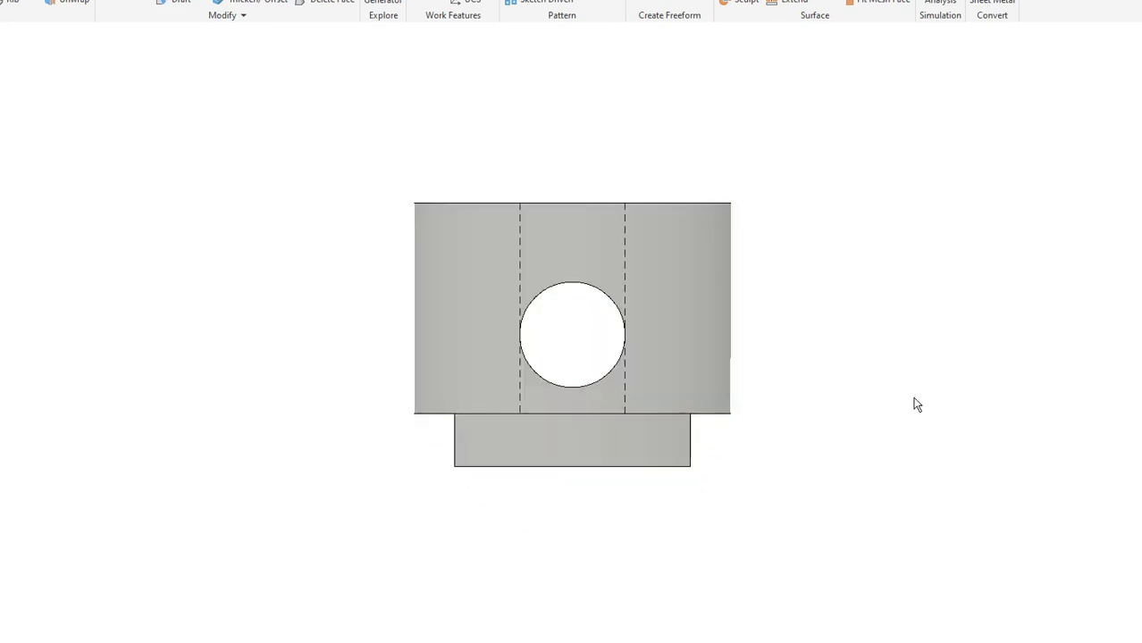
key("F5")
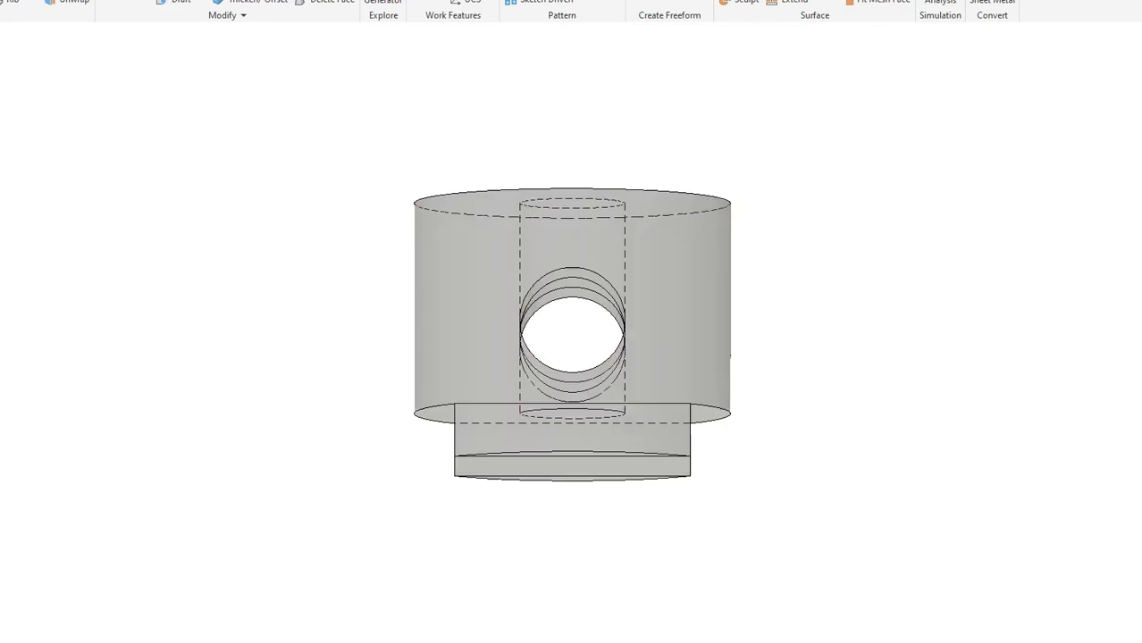
key("F5")
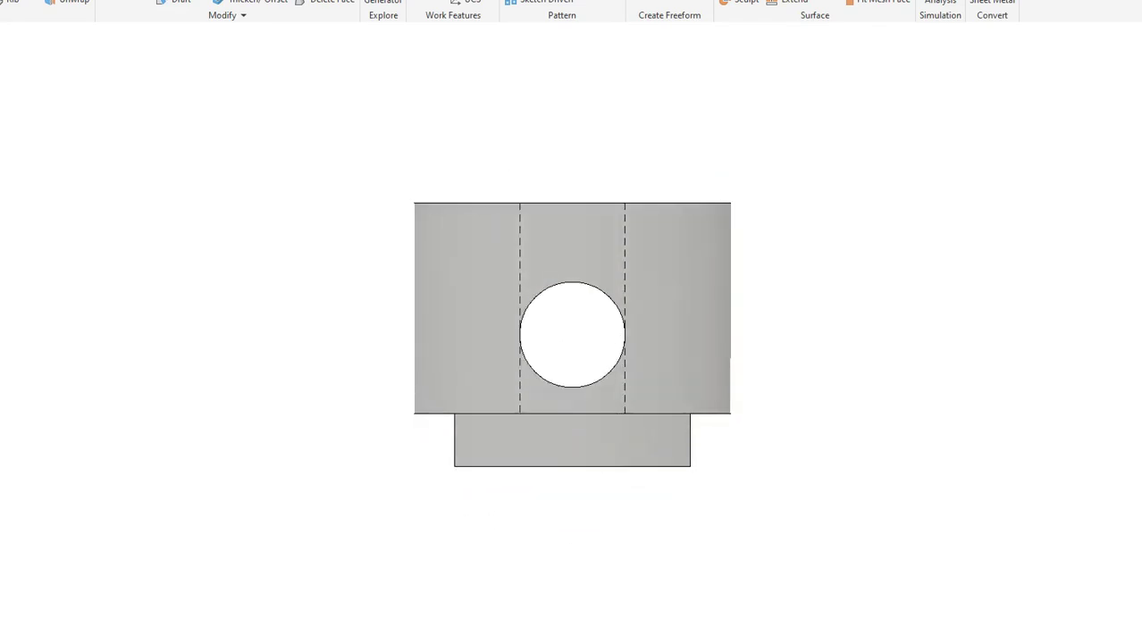
key("F5")
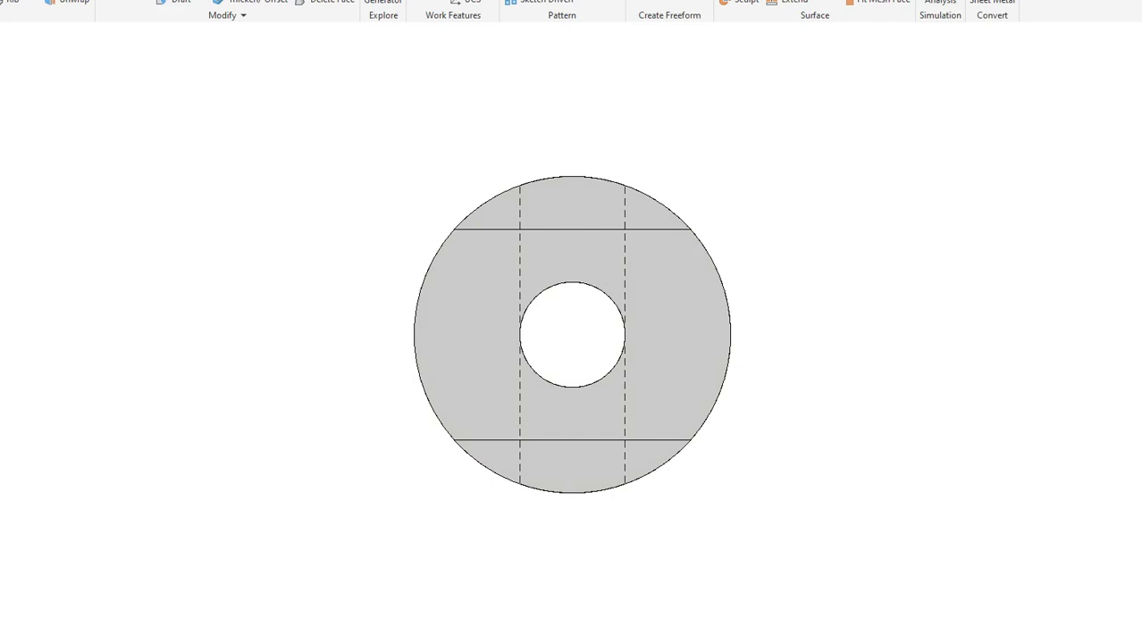
key("F5")
key("F5")
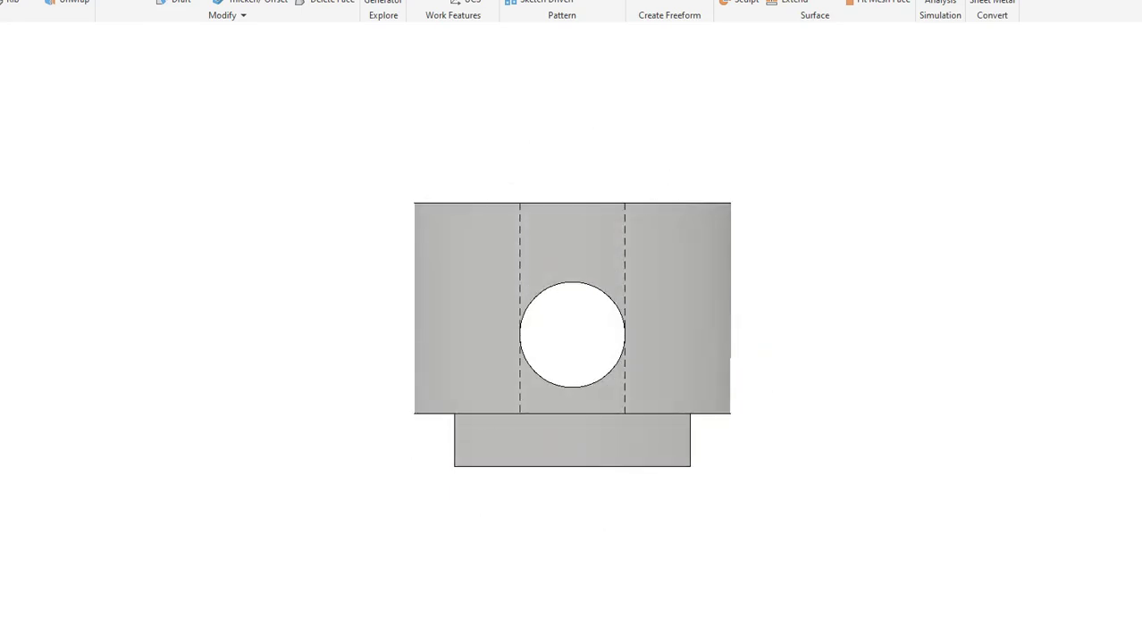
key("F5")
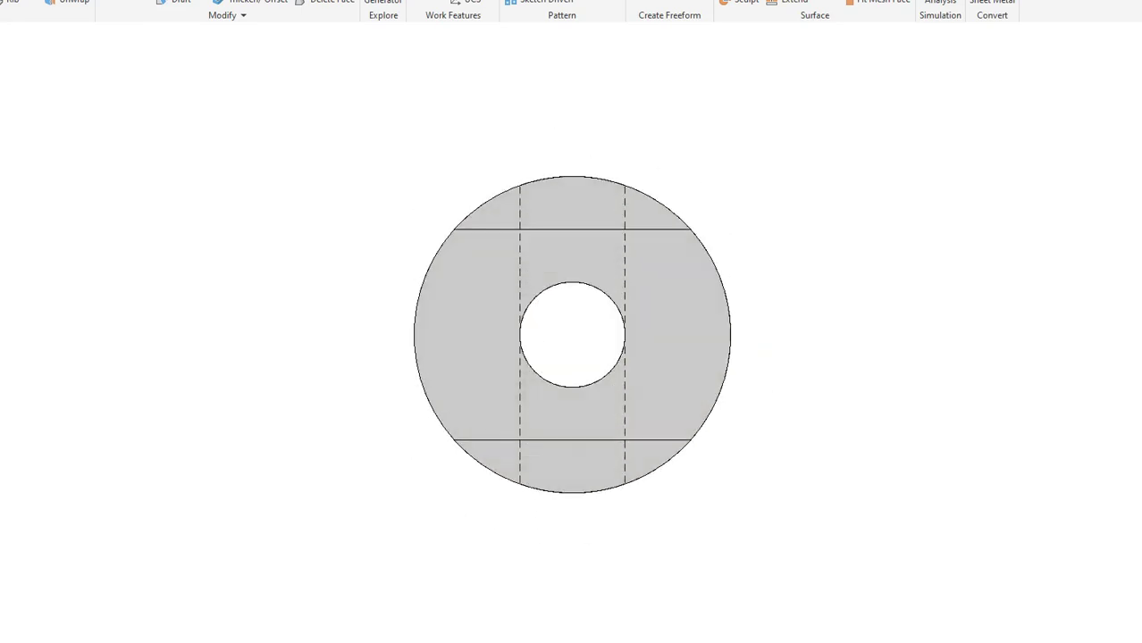
Examine the dovetail-base bracket with the slotted upright in isometric, front, top and side views
key("F6")
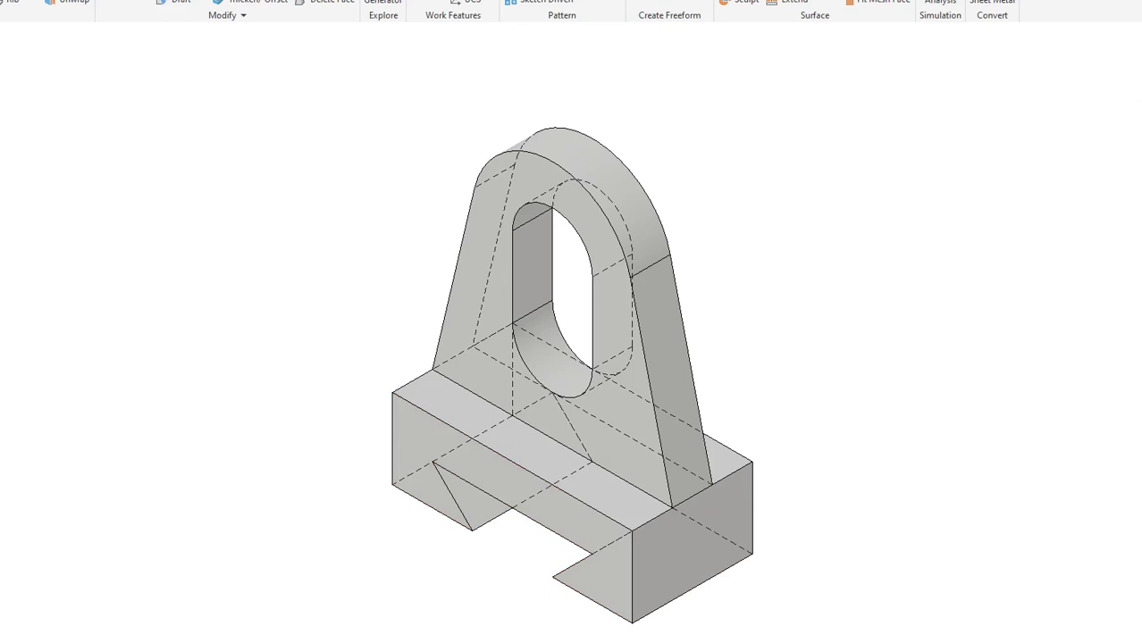
key("F5")
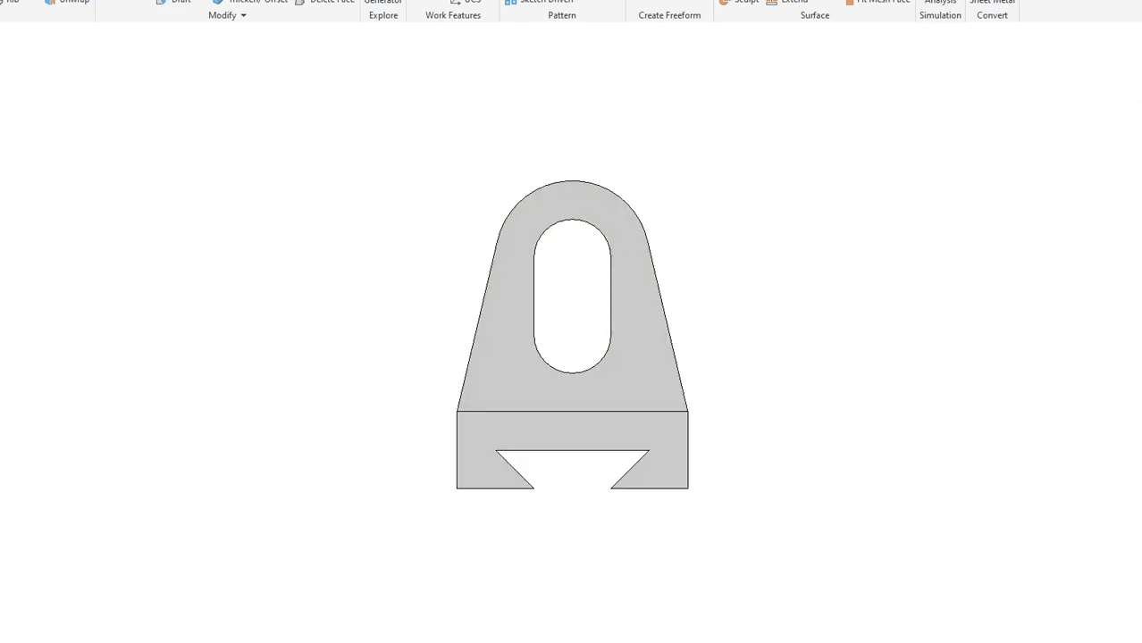
key("F5")
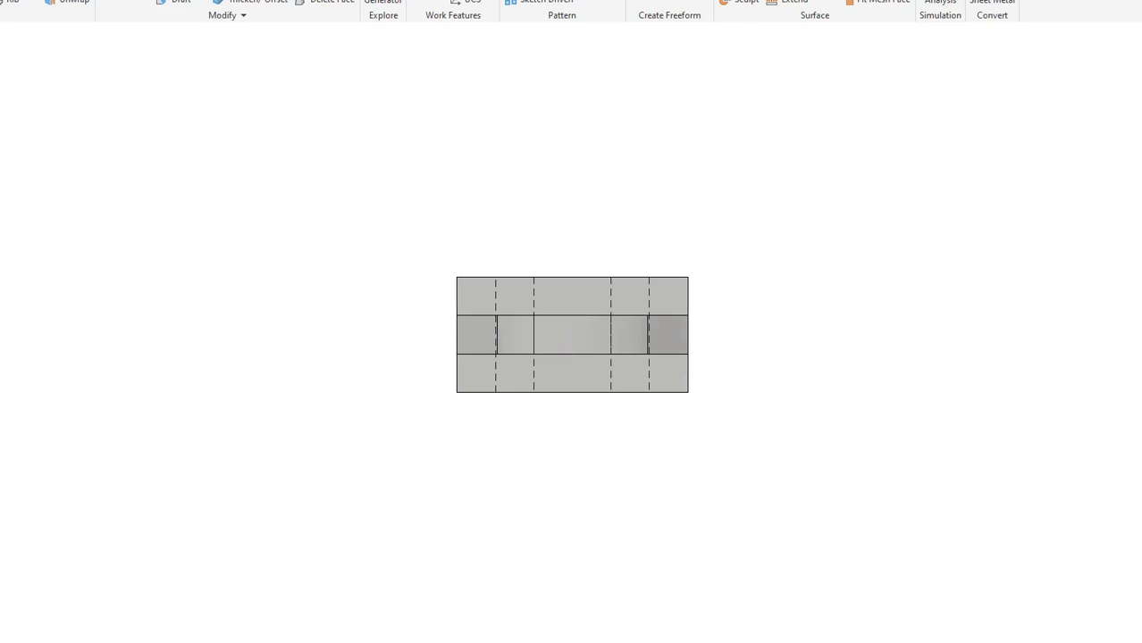
key("F5")
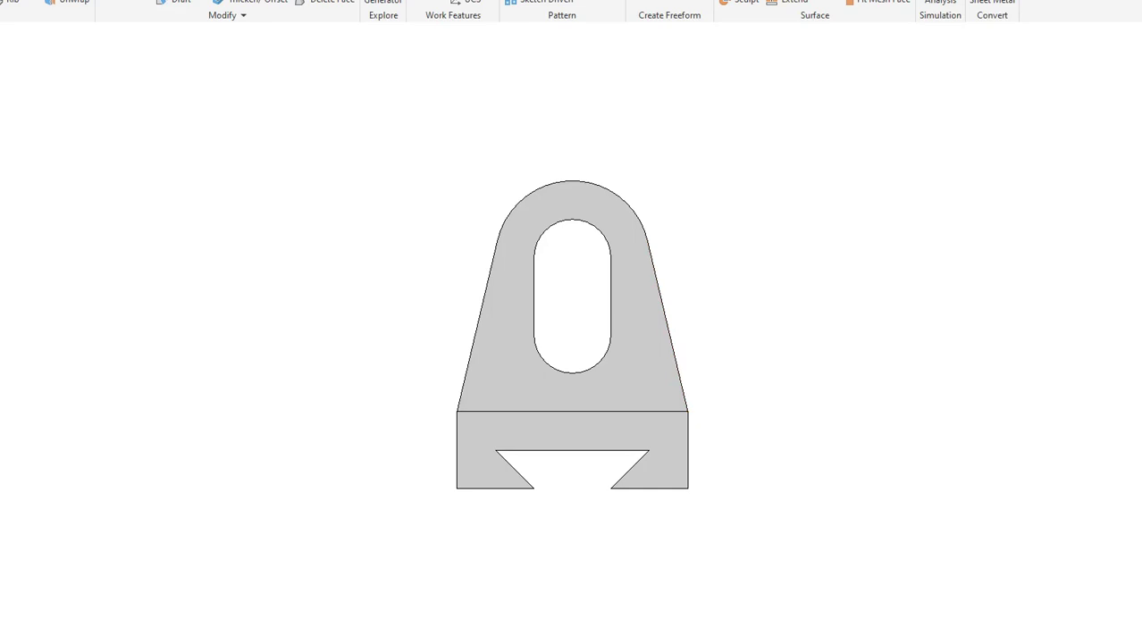
key("F5")
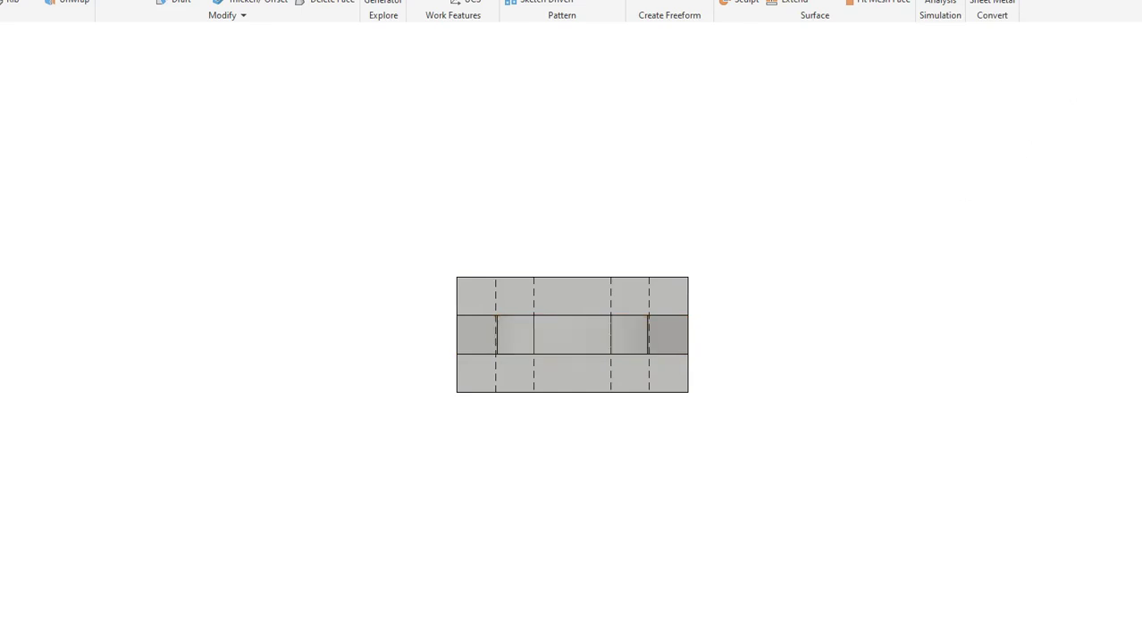
key("F5")
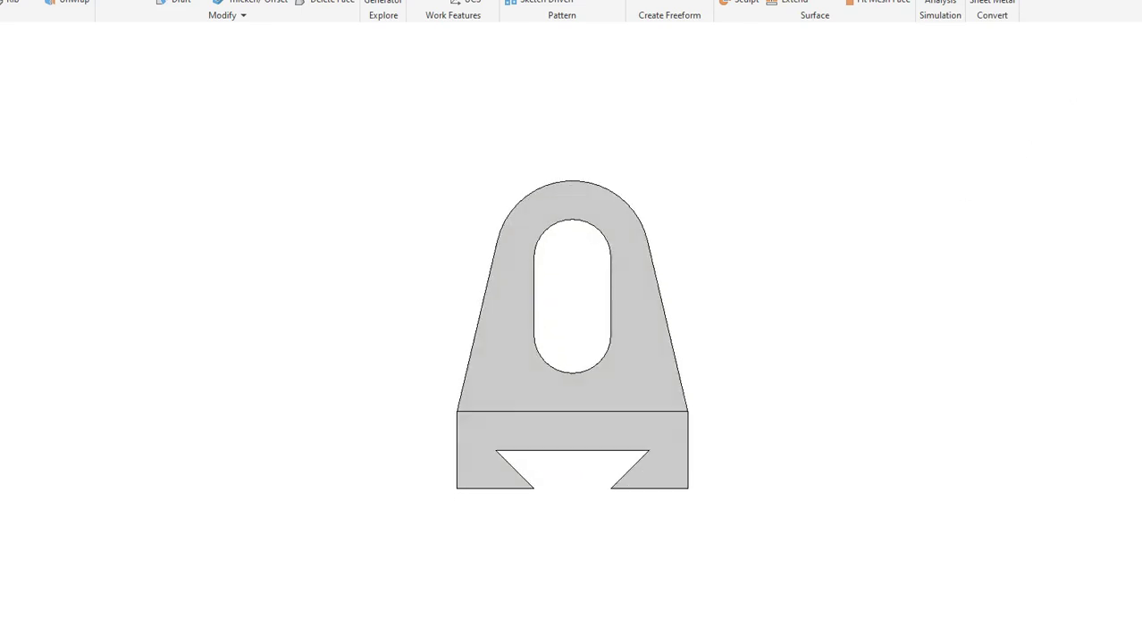
key("F5")
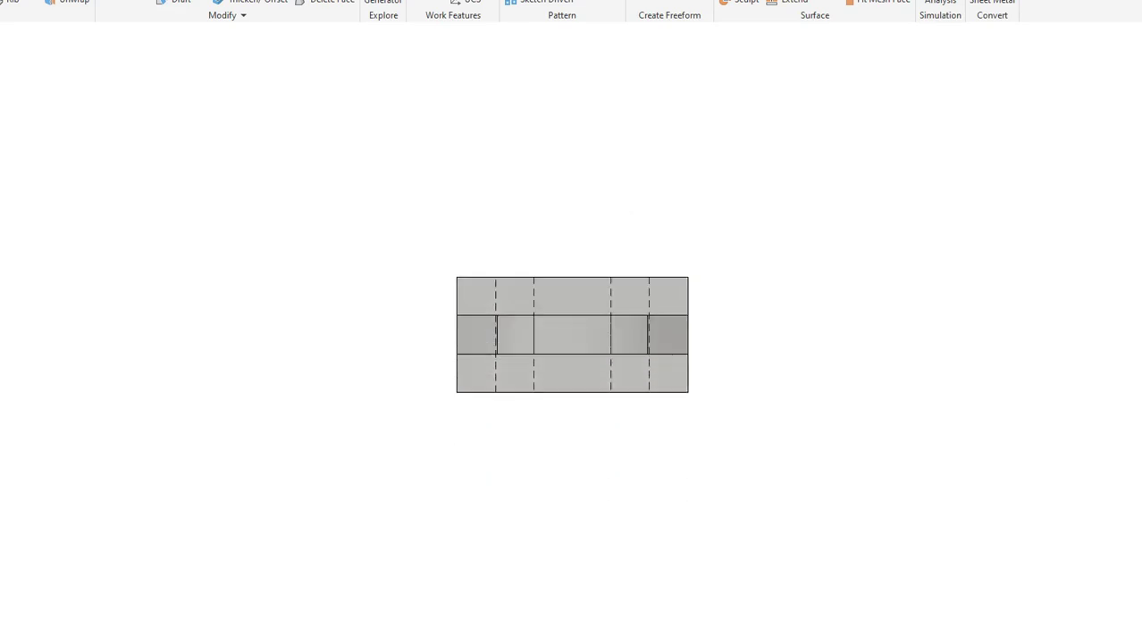
key("F5")
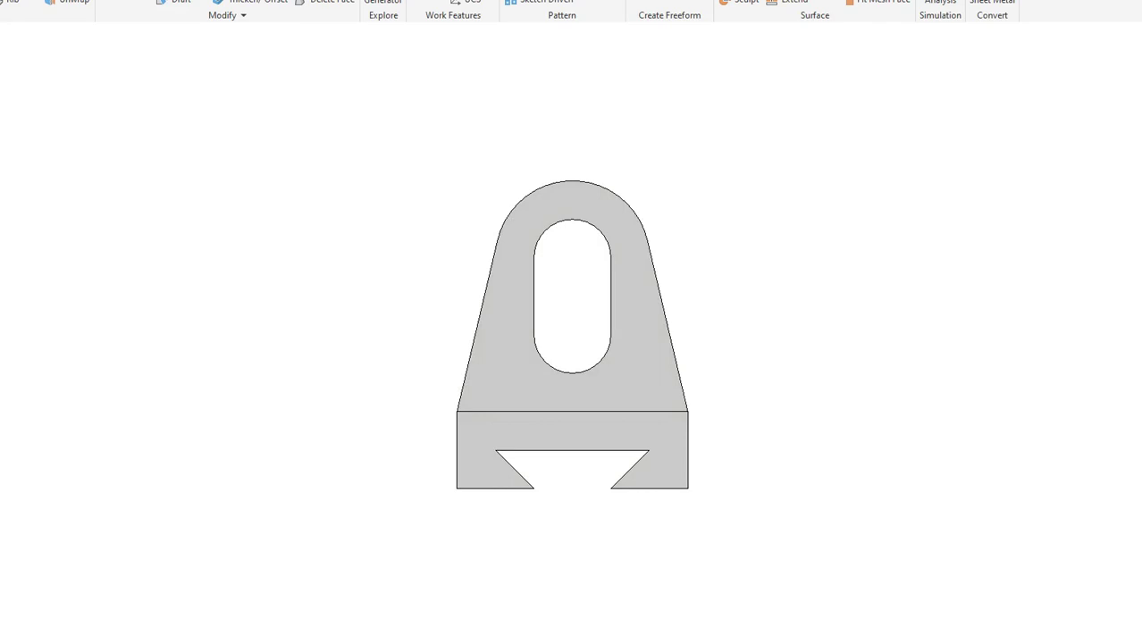
key("F5")
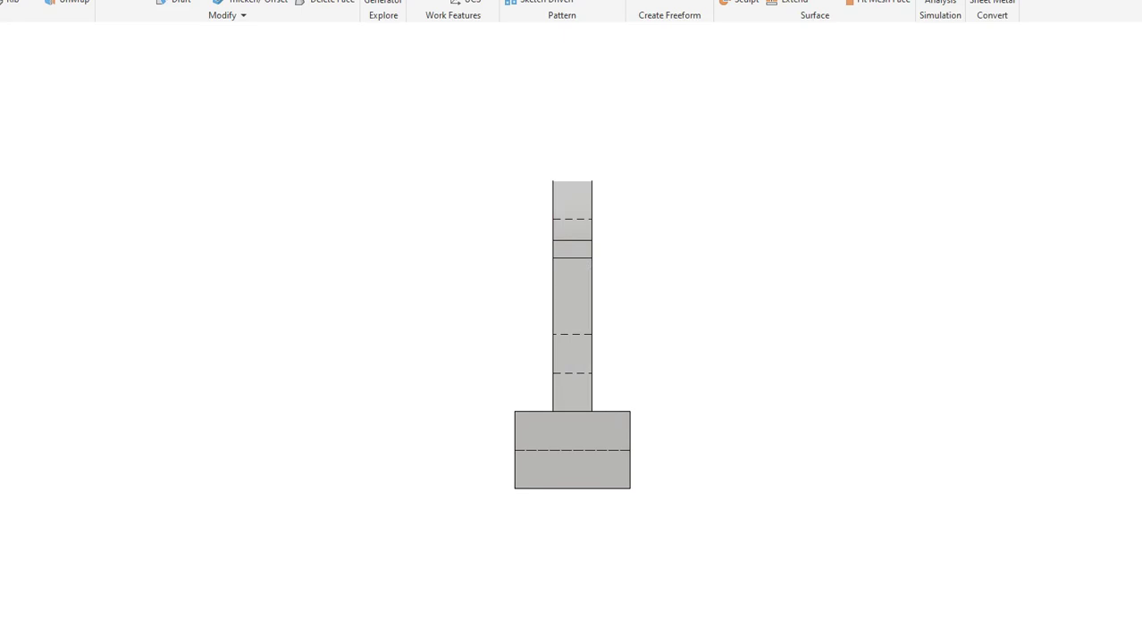
key("F5")
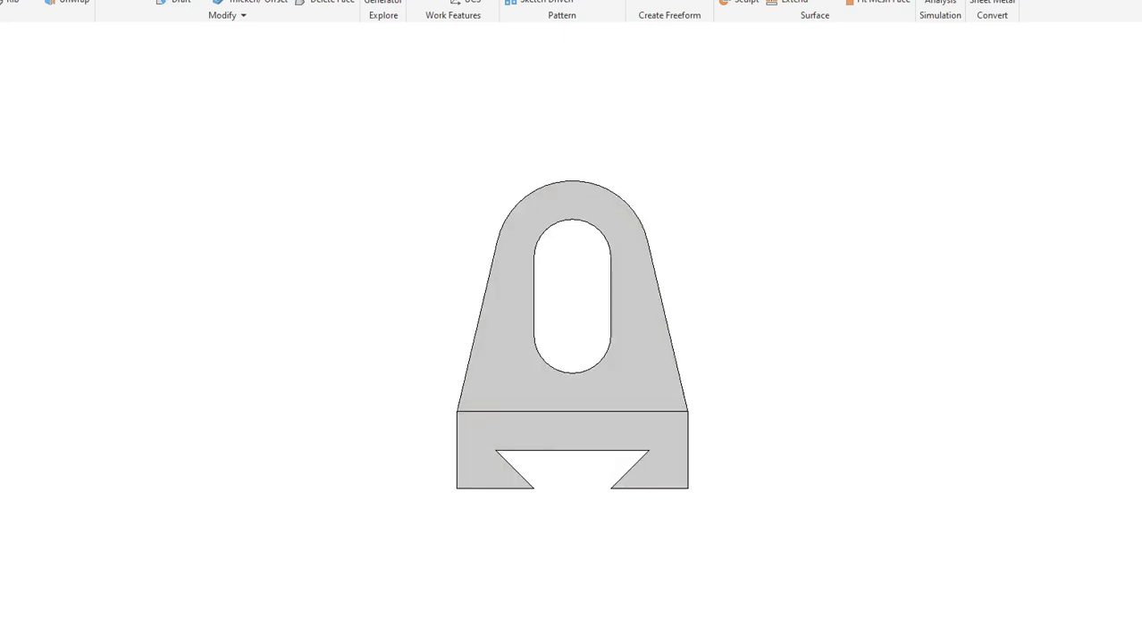
Examine the slit tube with the notched triangular wedge in its isometric, front, top and side views
key("F6")
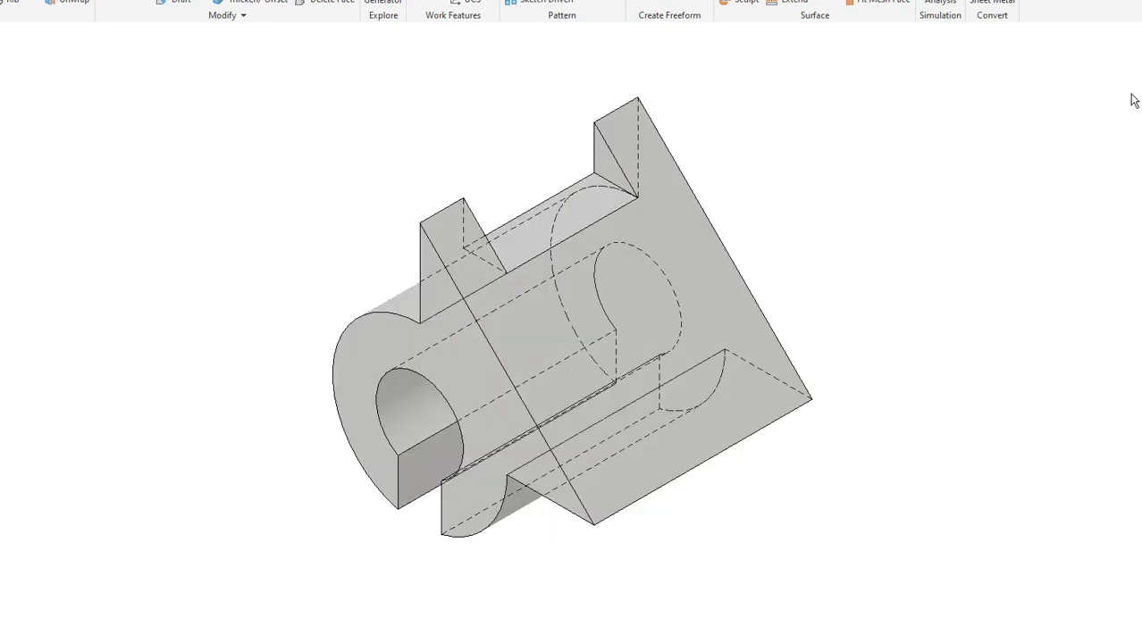
key("F5")
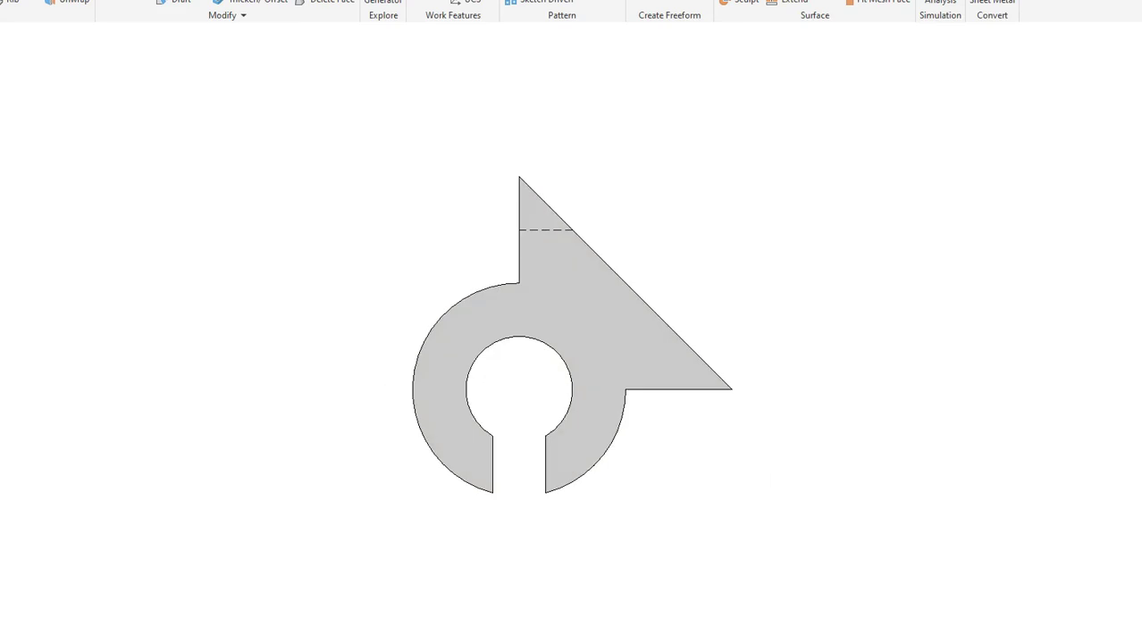
key("F5")
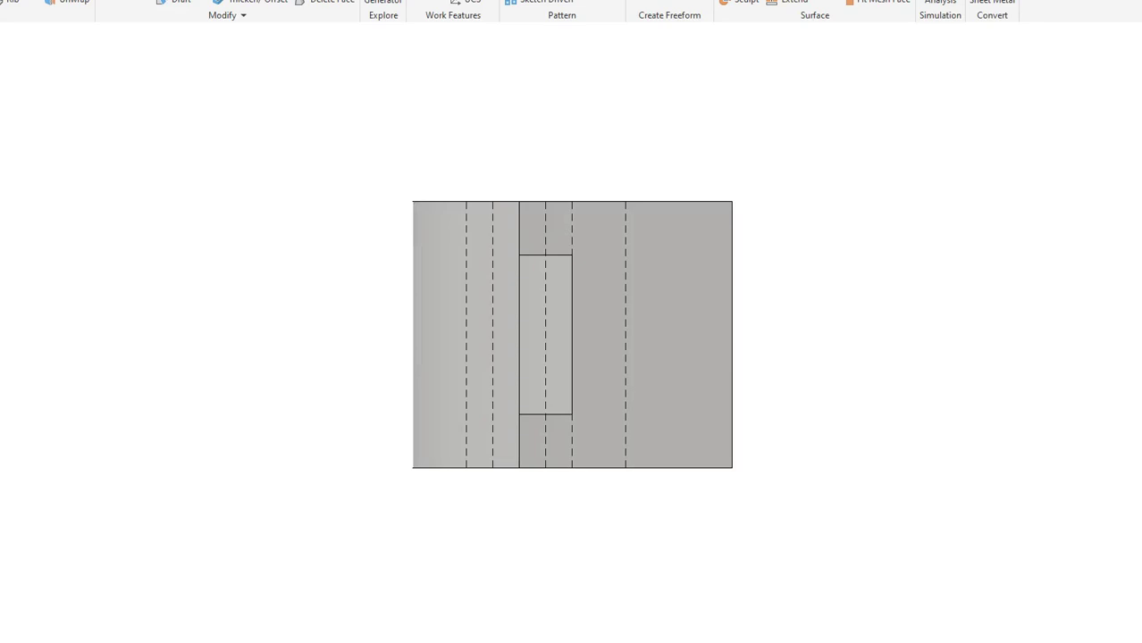
key("F5")
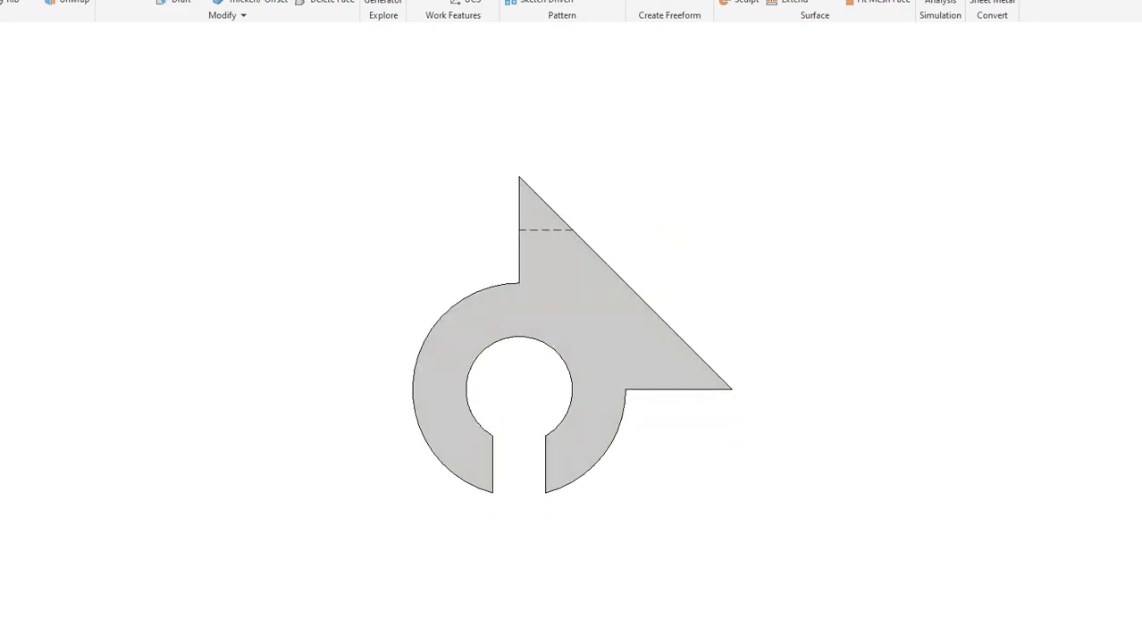
key("F5")
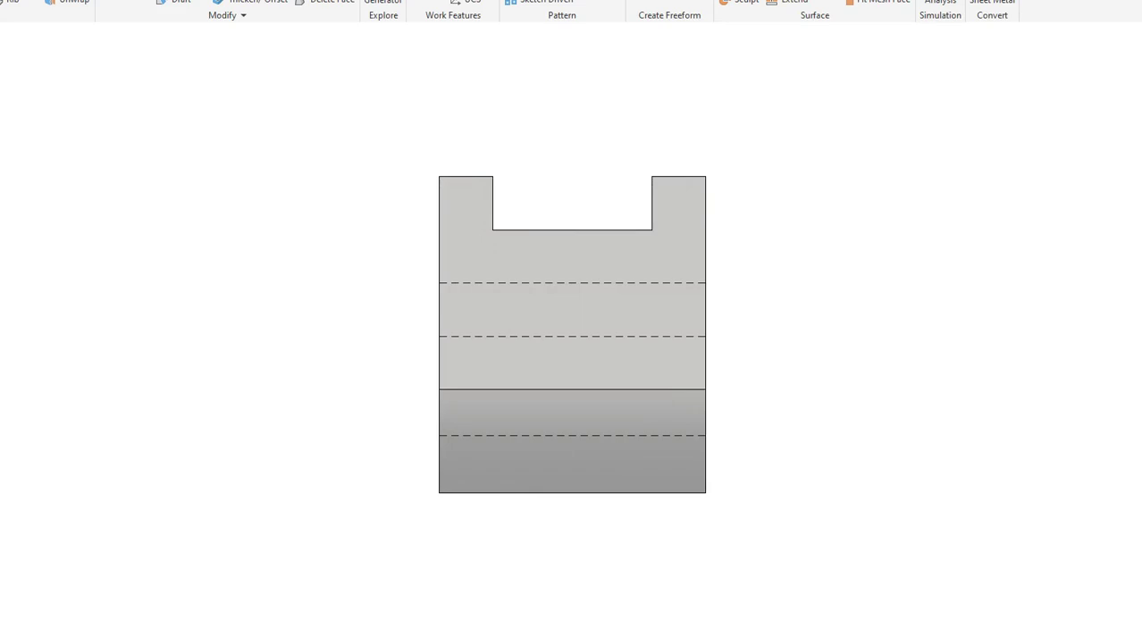
key("F5")
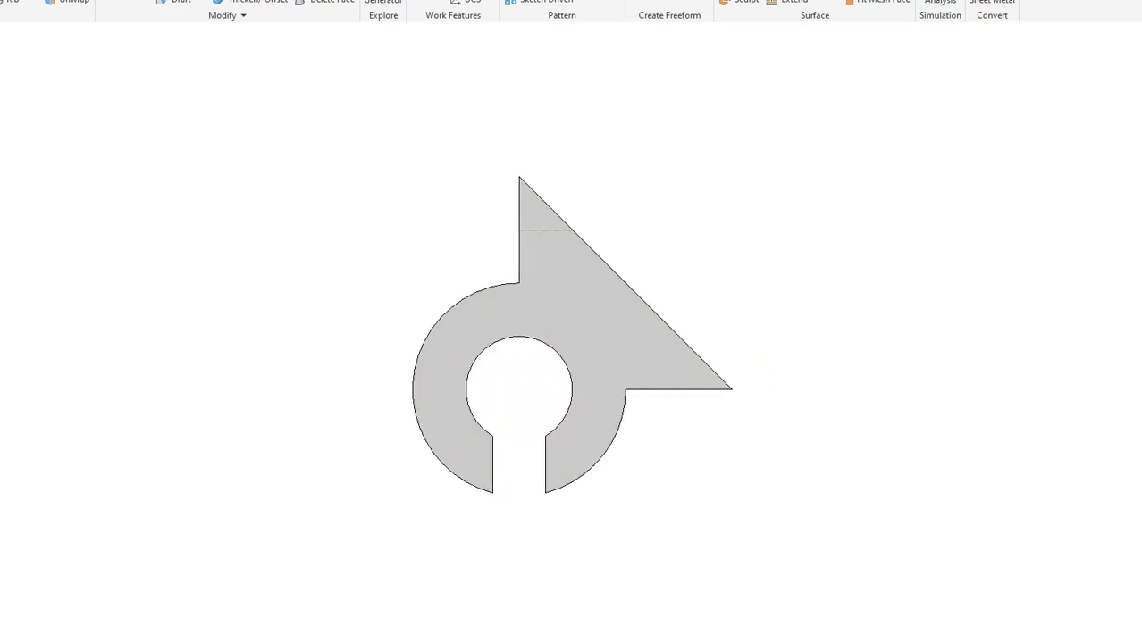
Compare the isometric view of the quarter-cut cylinder with two drilled internal lugs against its front and top views
key("F6")
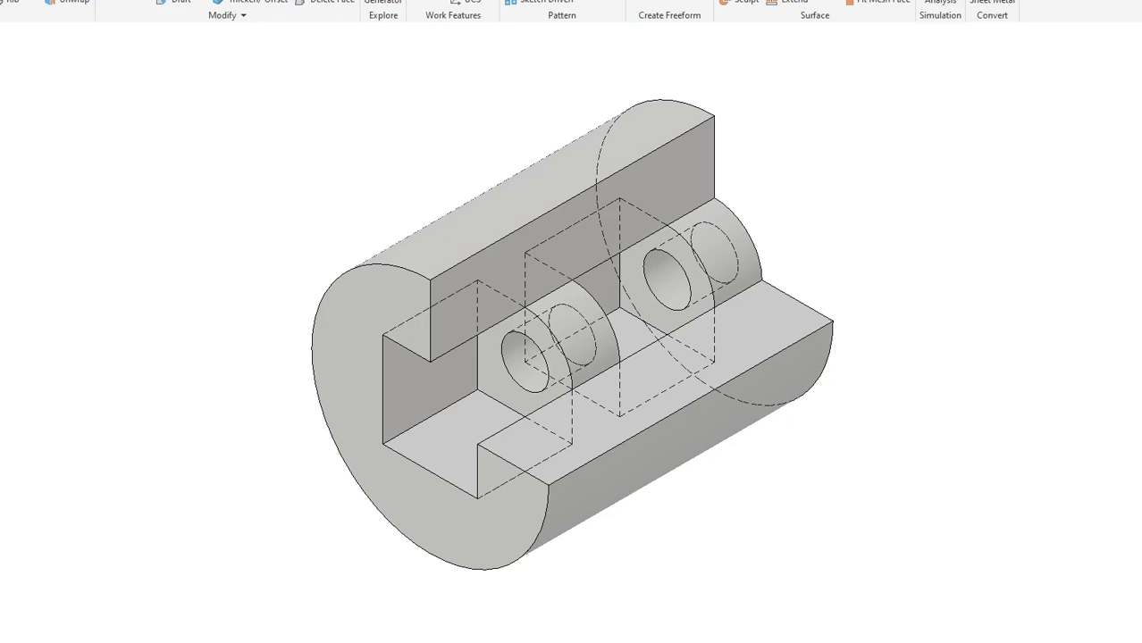
key("F5")
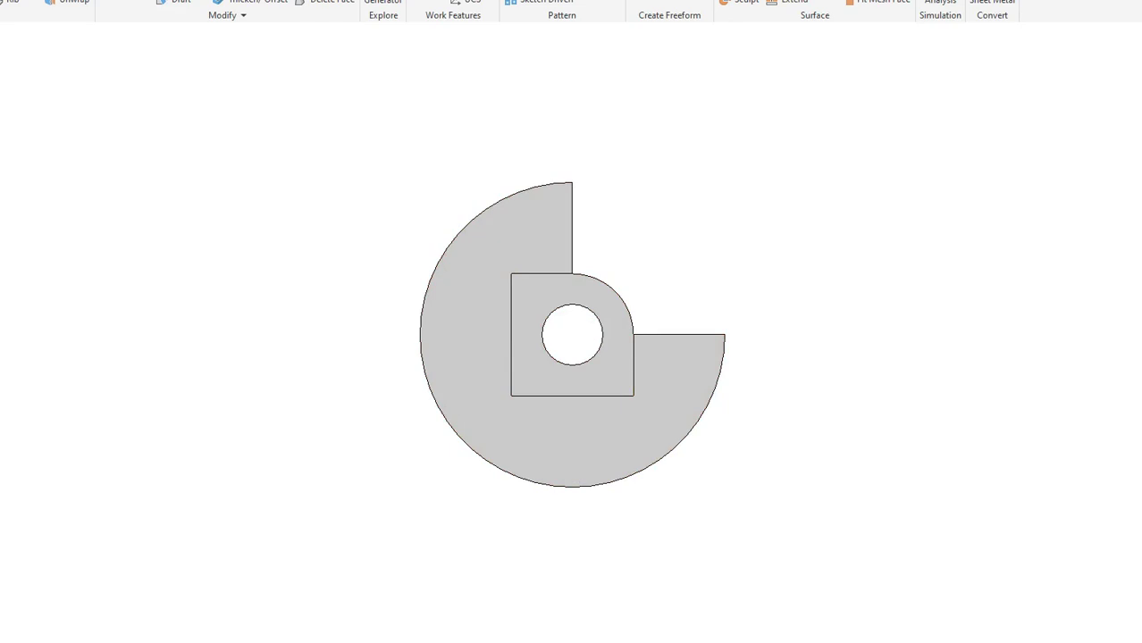
key("F6")
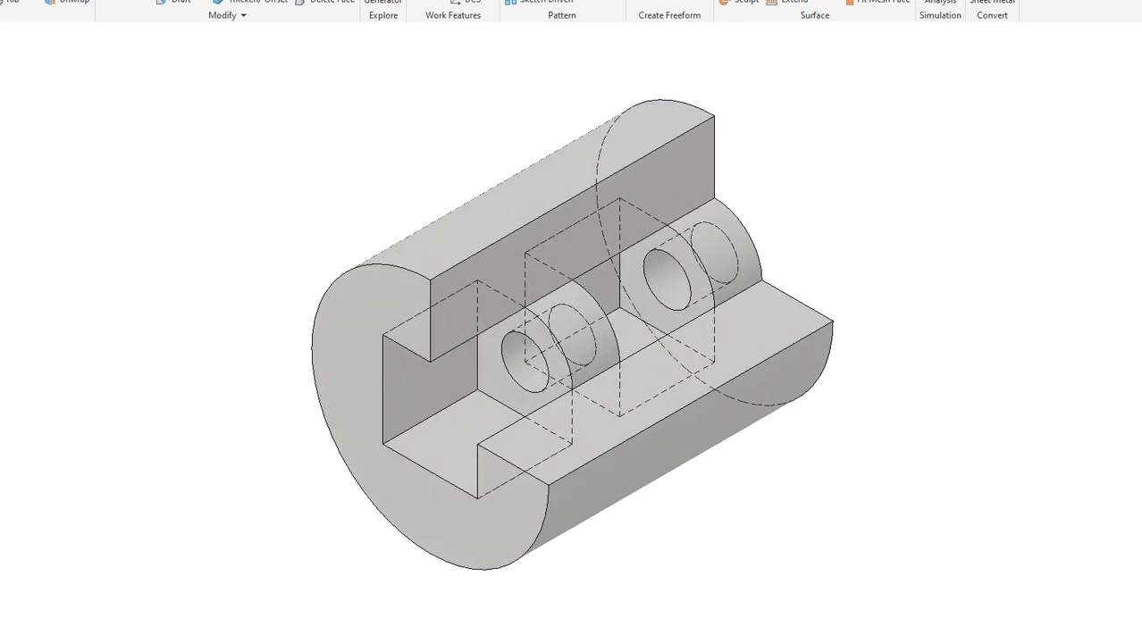
key("F5")
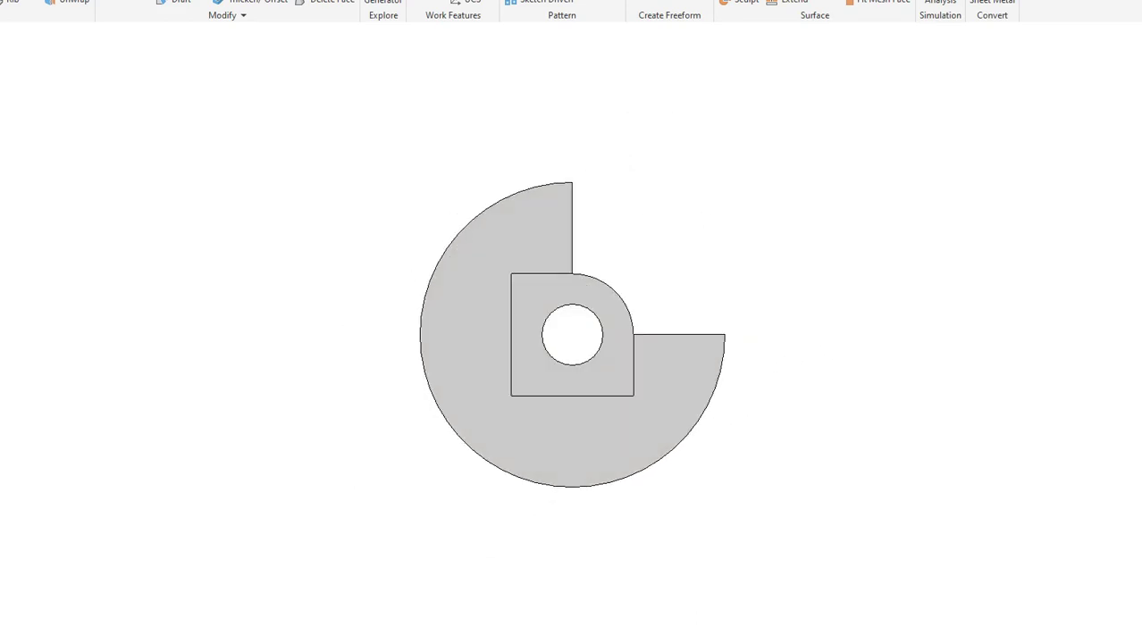
key("F5")
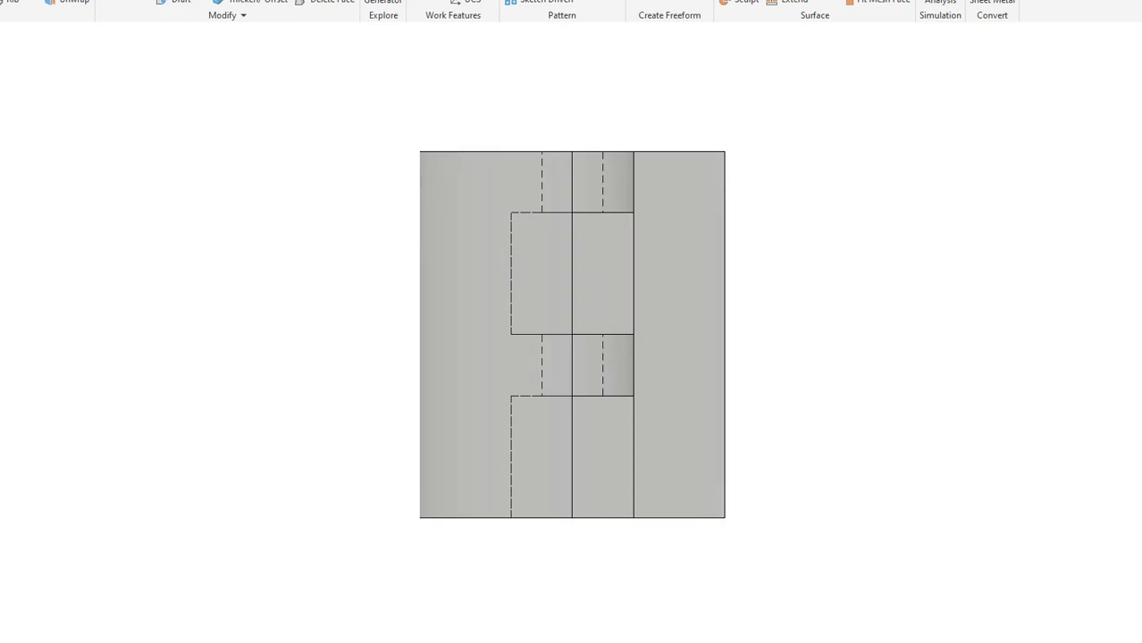
left_click(566, 167)
key("F5")
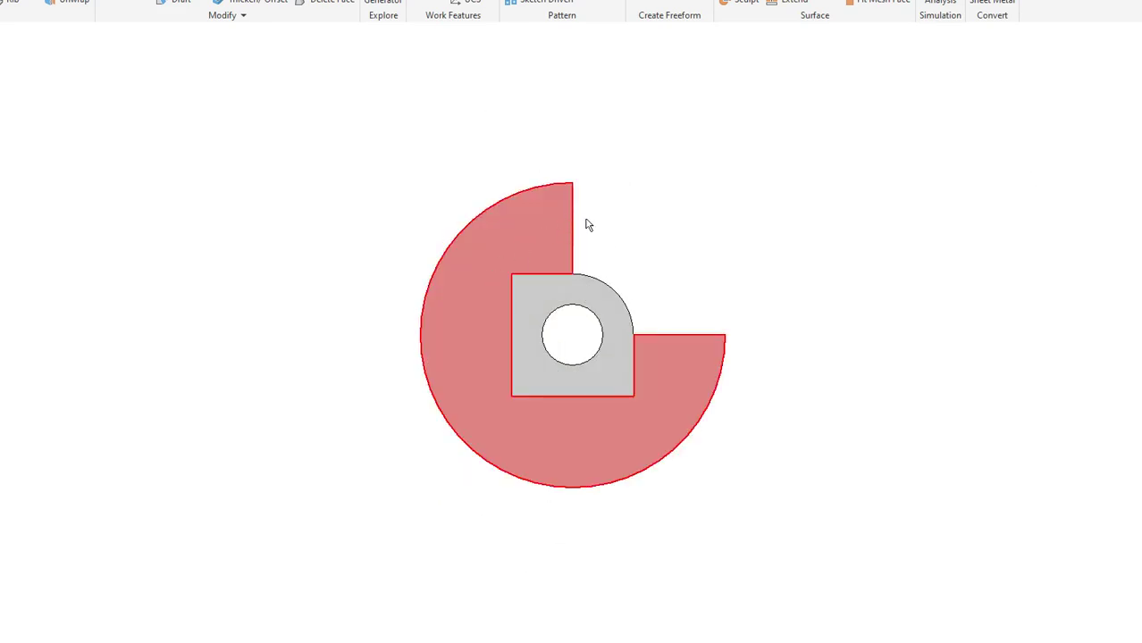
Inspect how the square pockets and outer curved face of the quarter-cut cylinder appear in front, top and side views
key("F6")
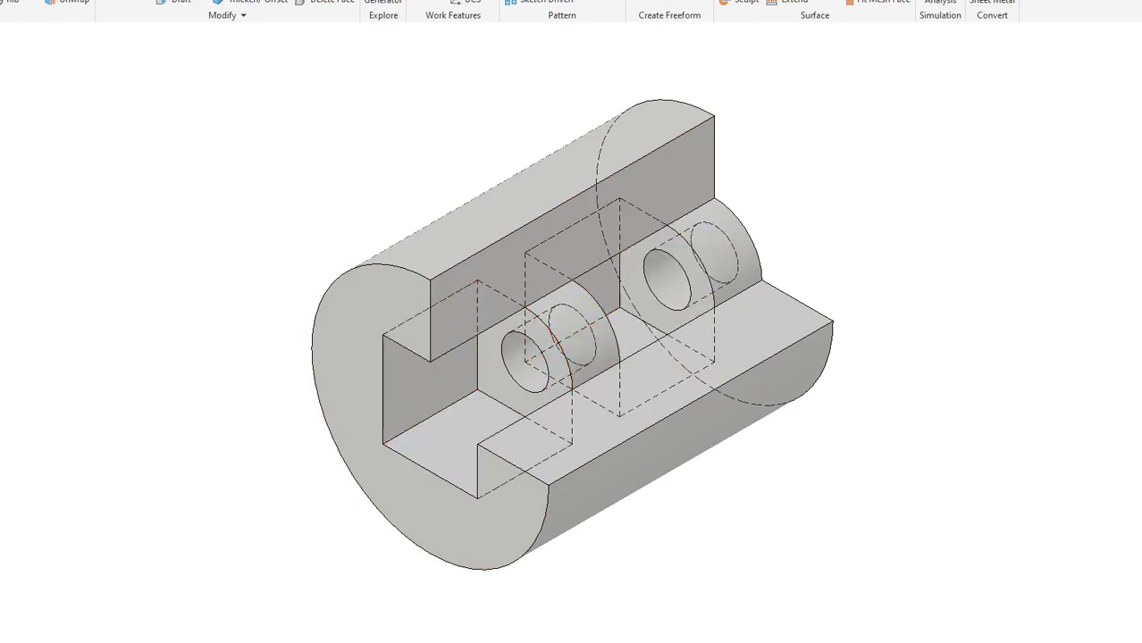
key("Page_Up")
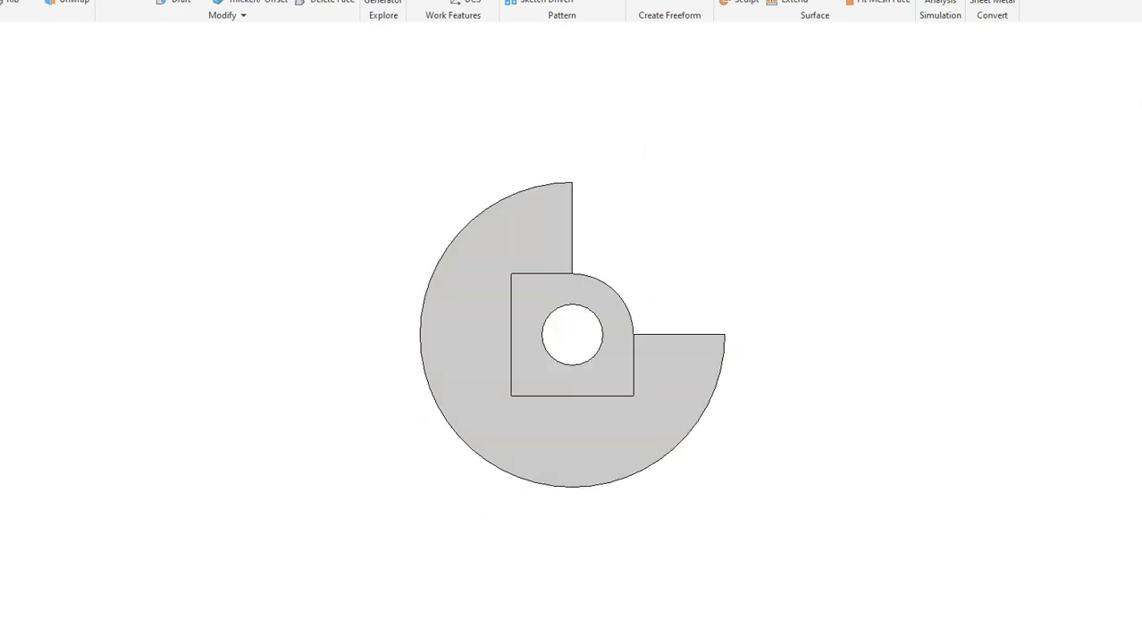
key("Page_Up")
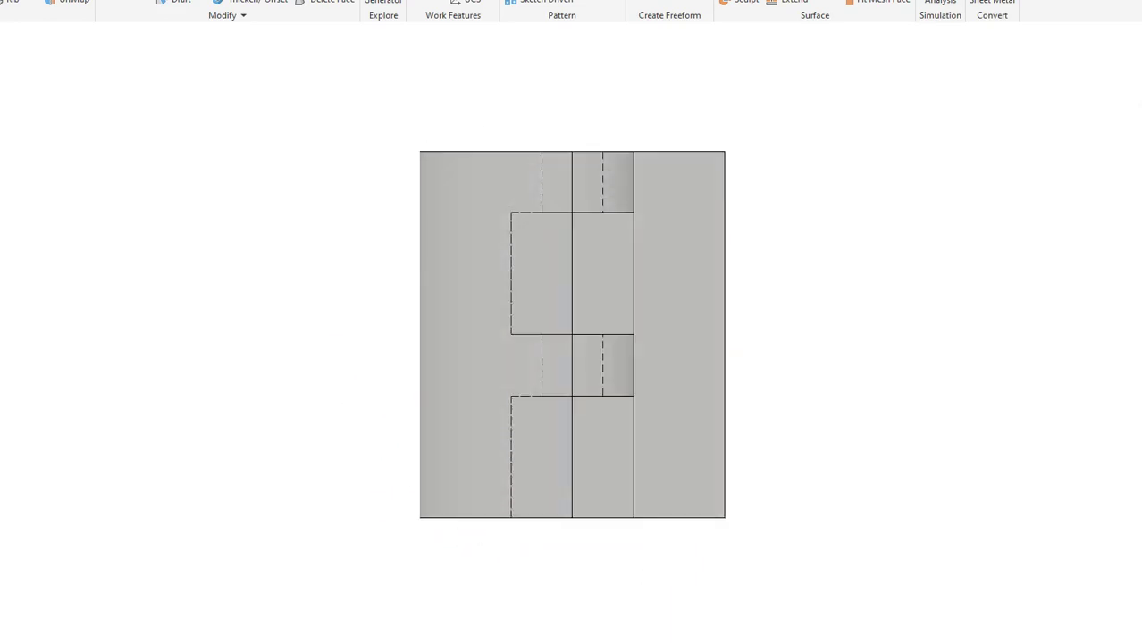
left_click(653, 235)
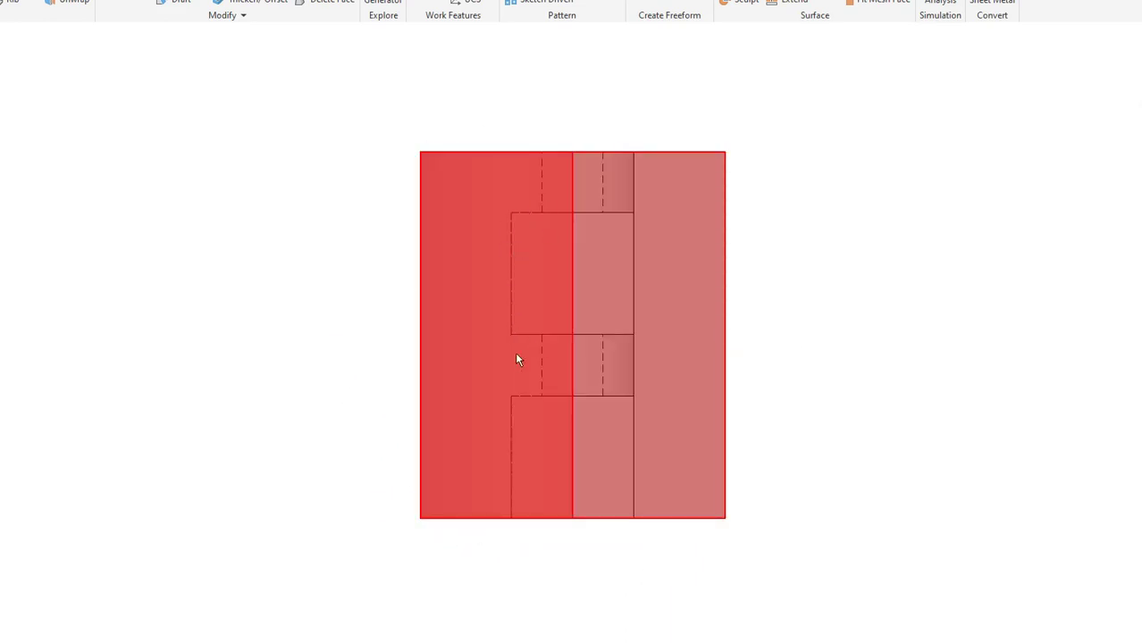
key("Escape")
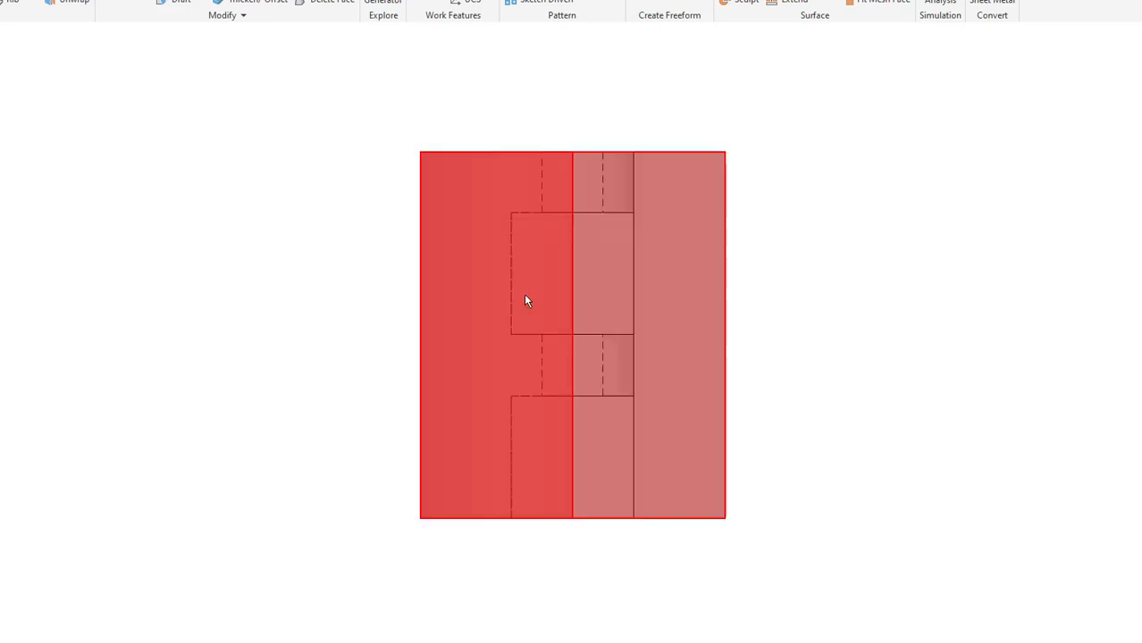
key("F5")
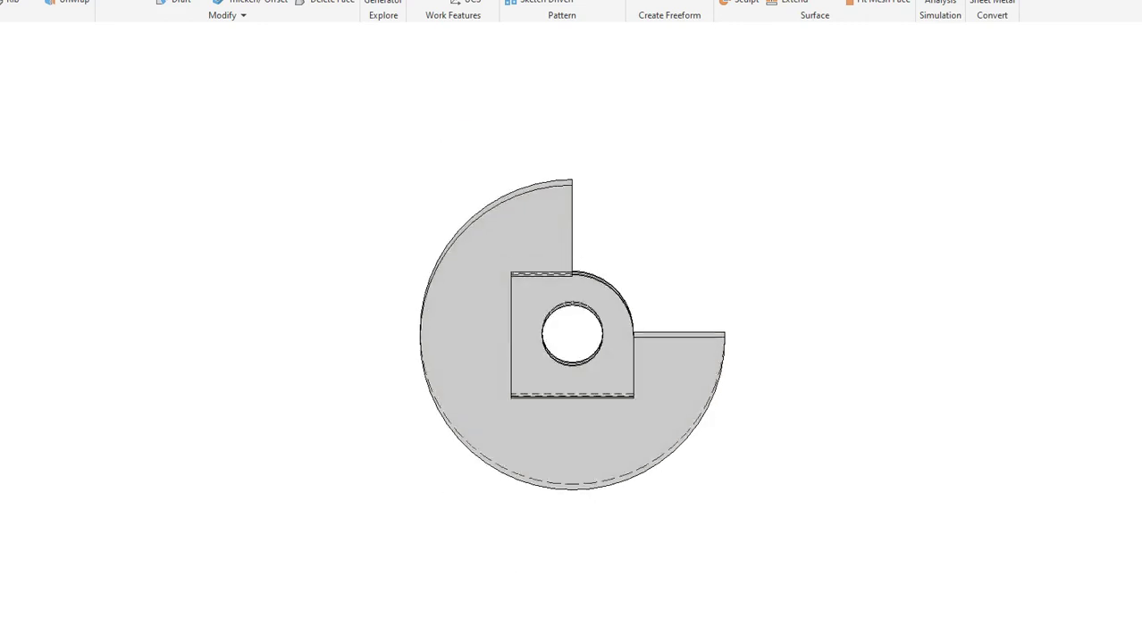
key("F5")
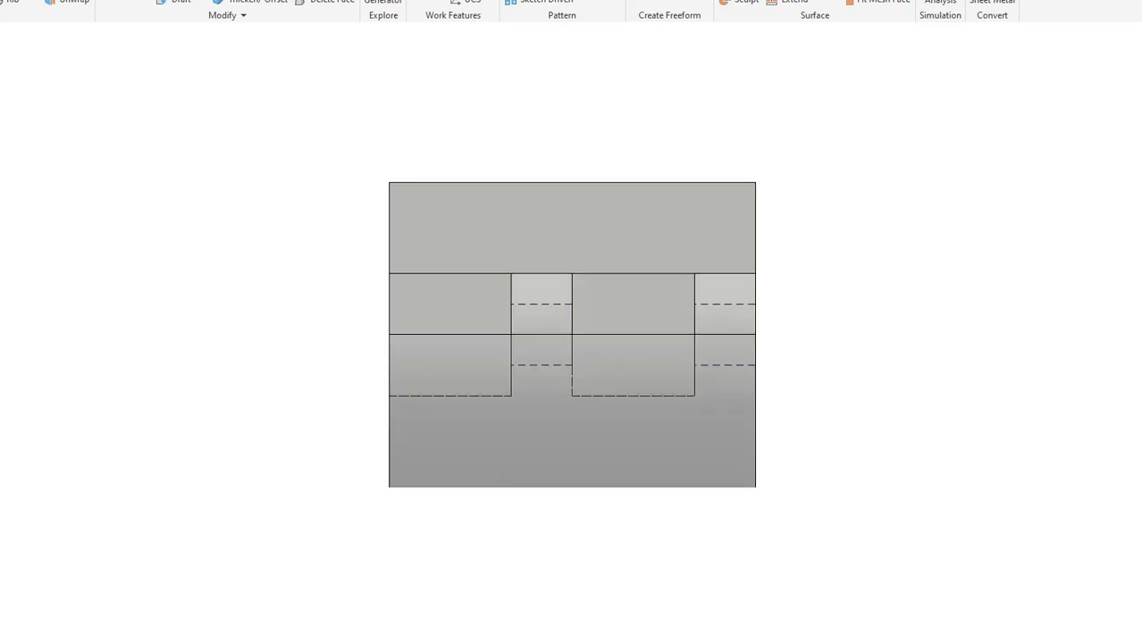
Relate the quarter-cut cylinder's side view to its isometric view, checking the front and top views as well
key("F6")
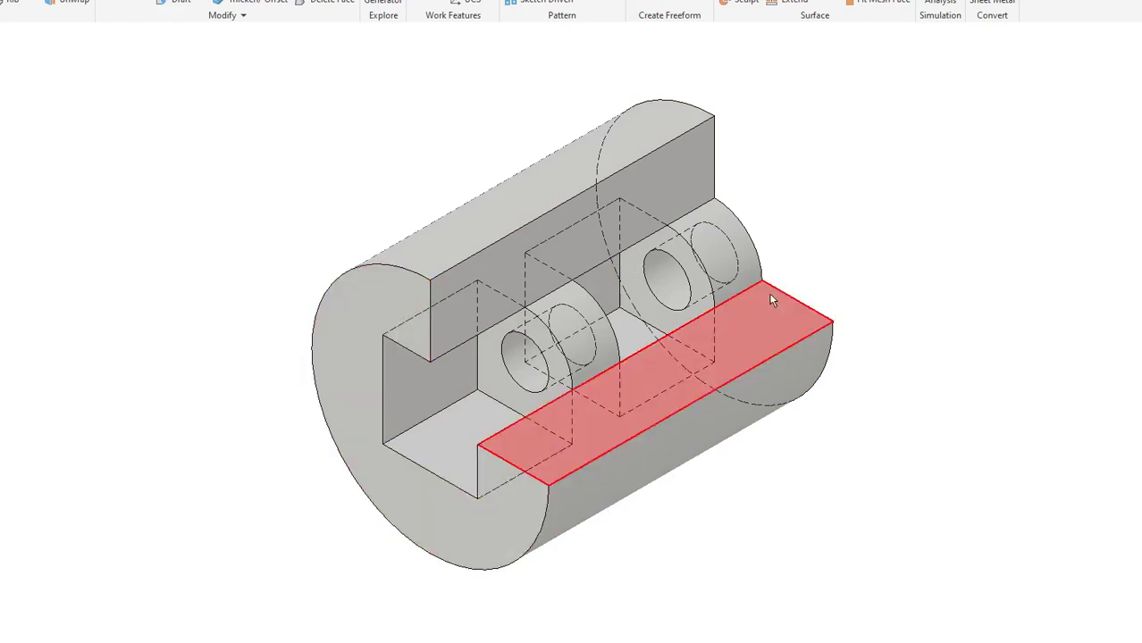
key("Page_Up")
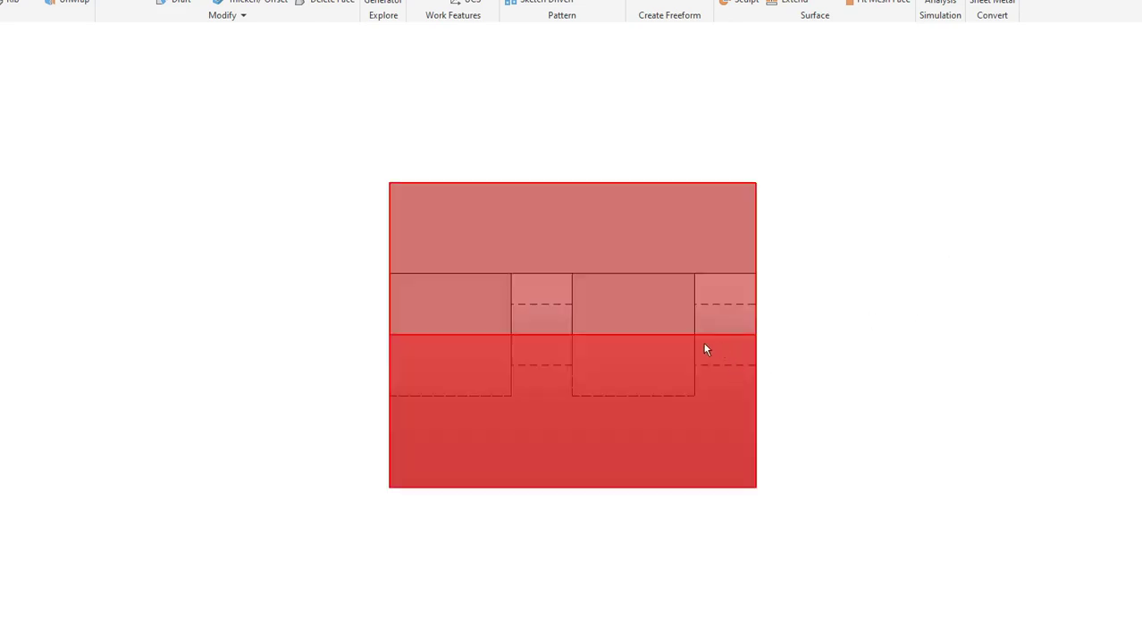
key("F6")
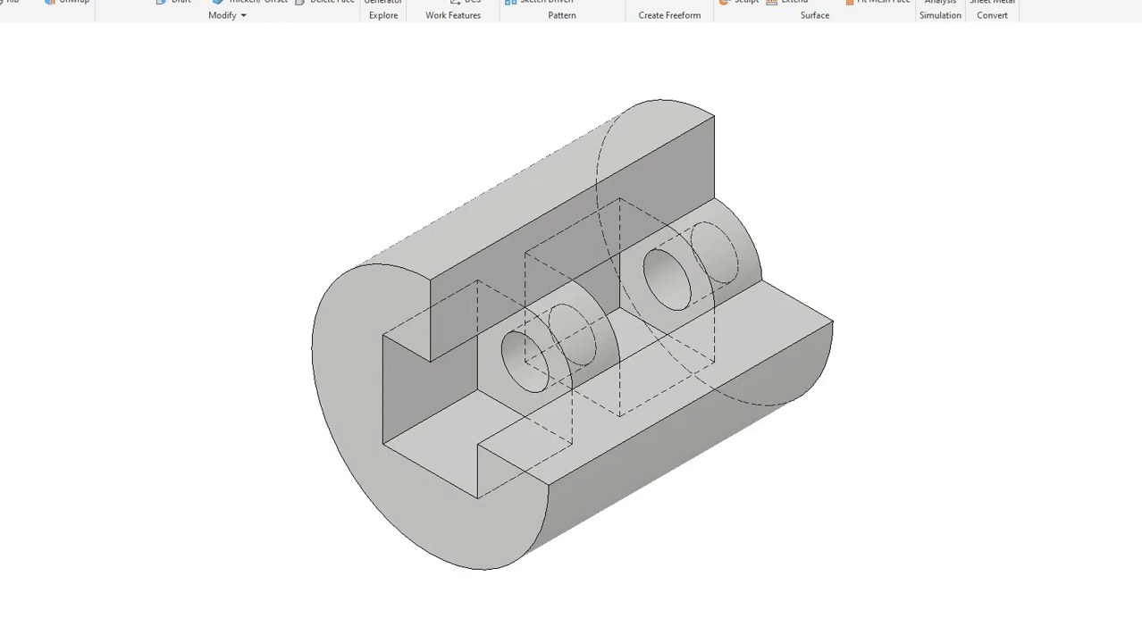
key("F5")
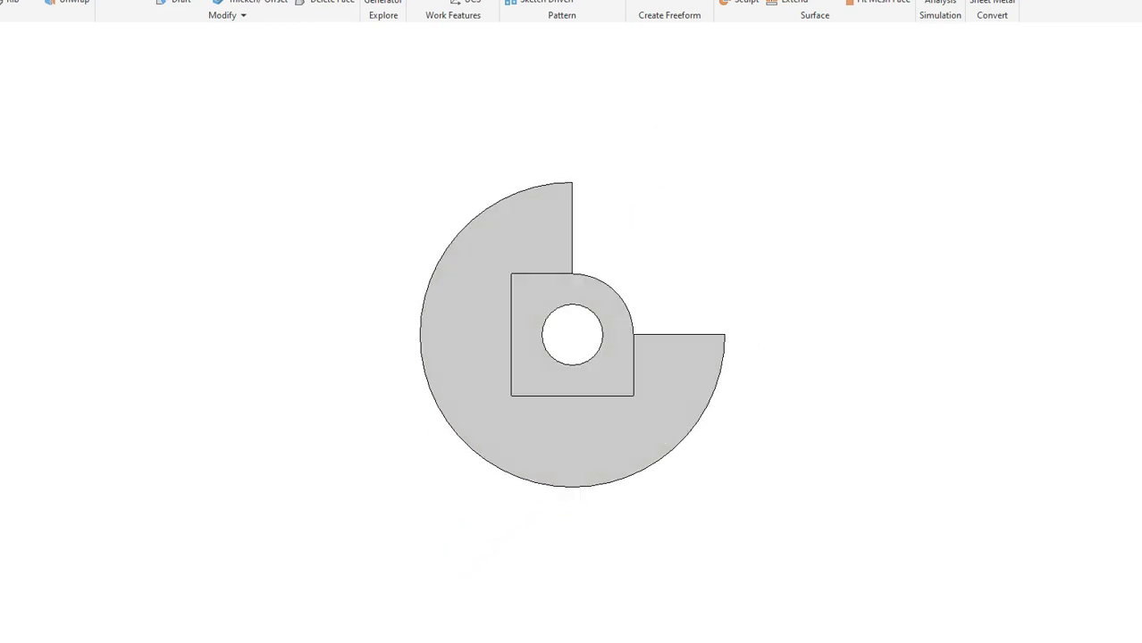
key("F5")
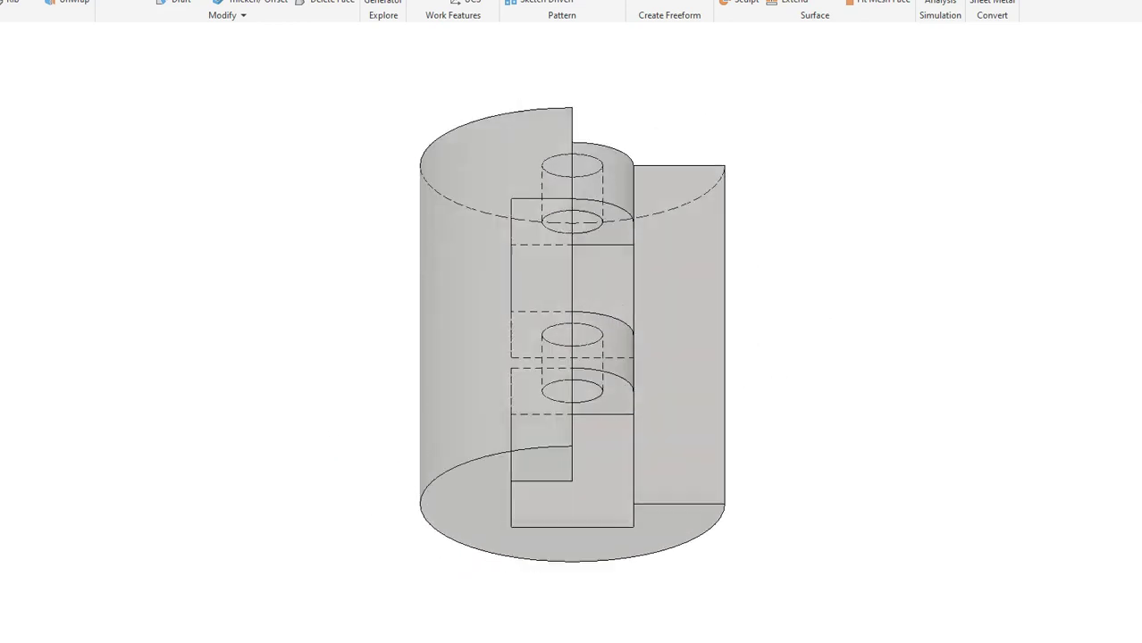
key("F5")
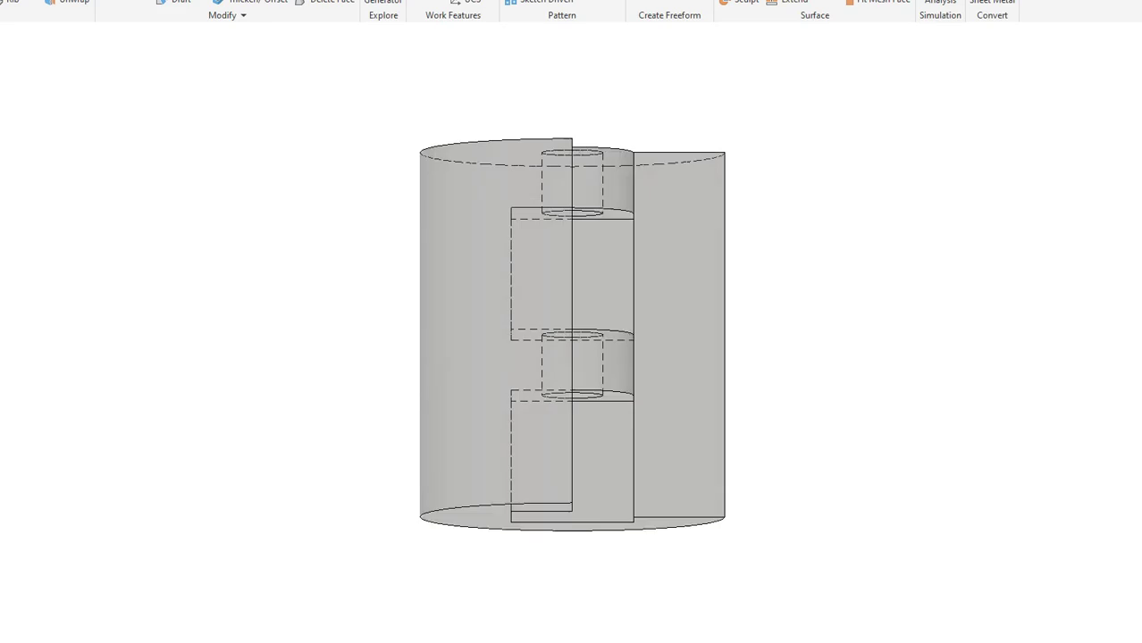
key("F5")
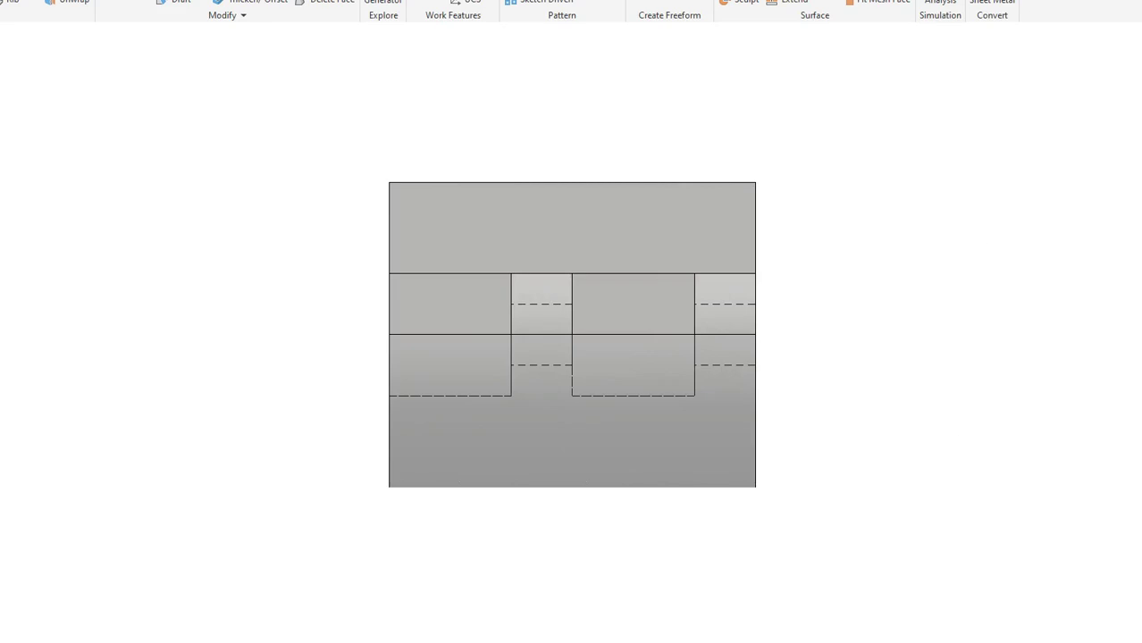
Examine the two-eared flange with the slotted cylindrical boss in isometric, front and top views, checking its tangent edges
key("F6")
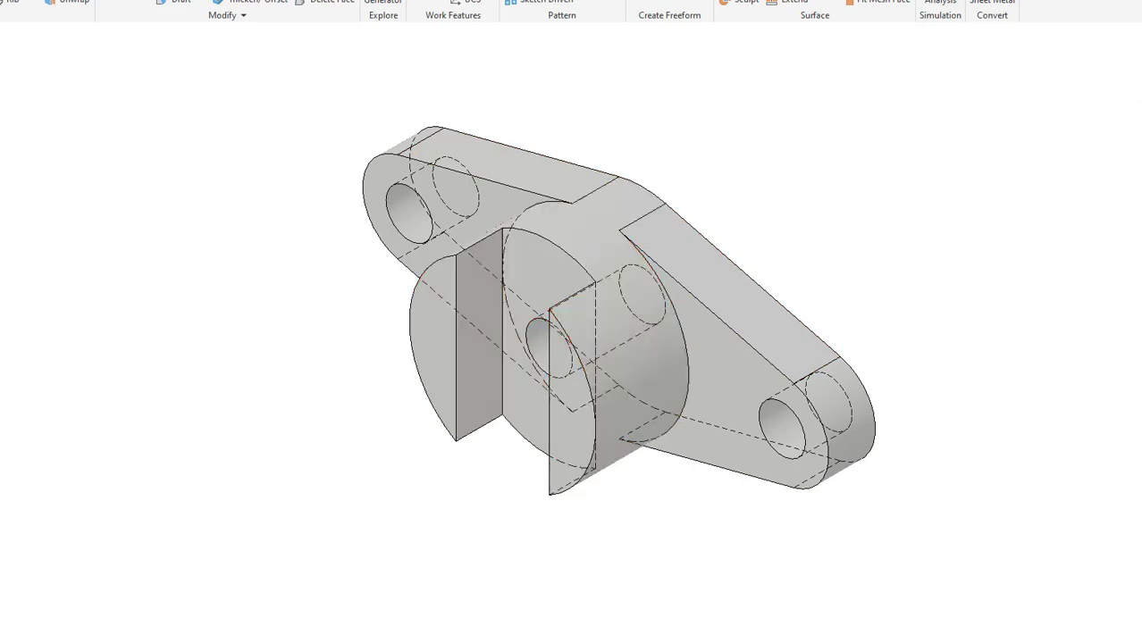
key("F5")
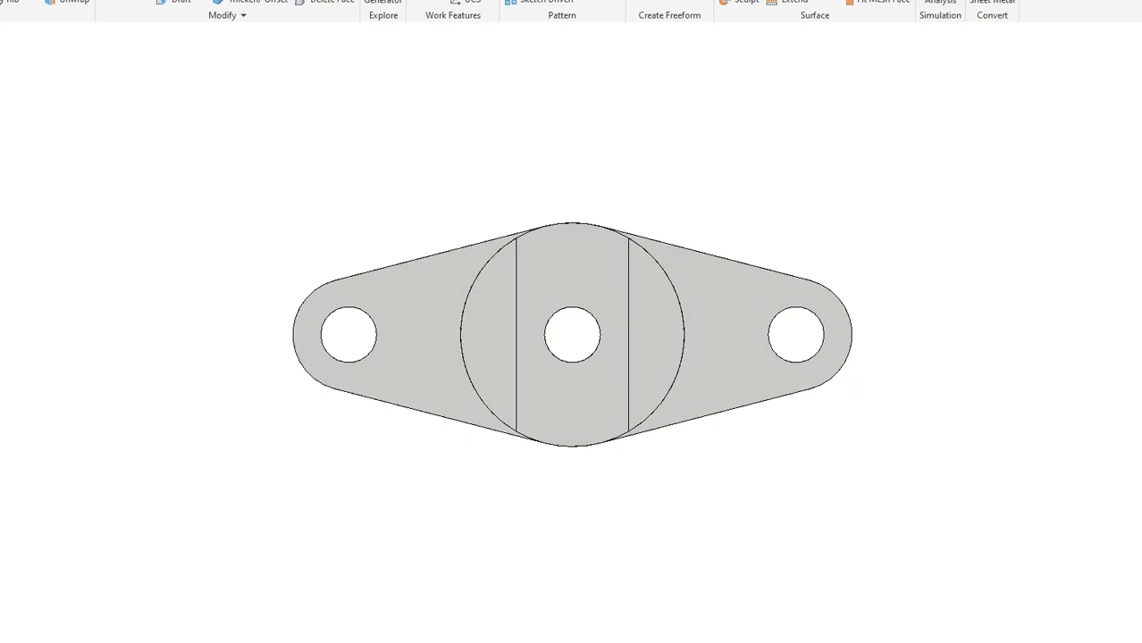
key("F5")
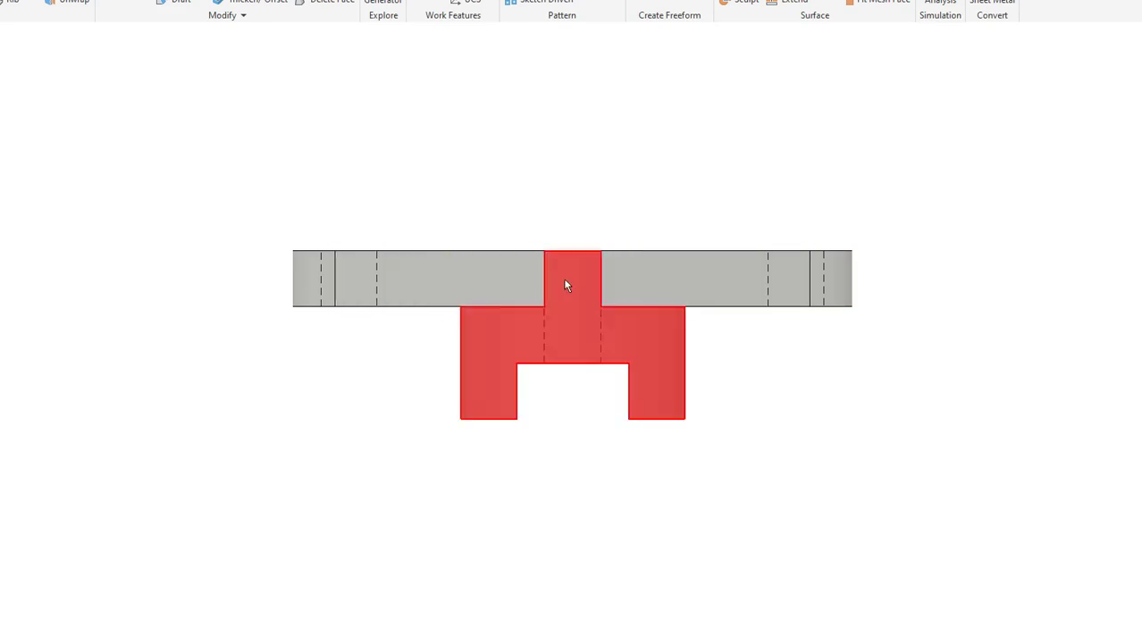
key("F6")
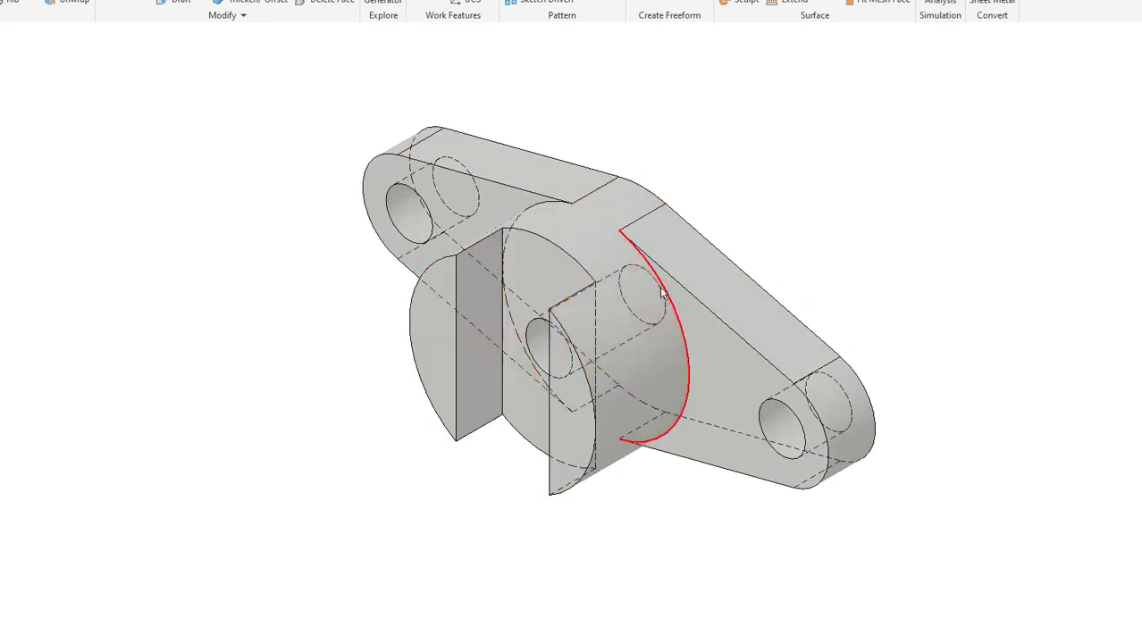
key("F5")
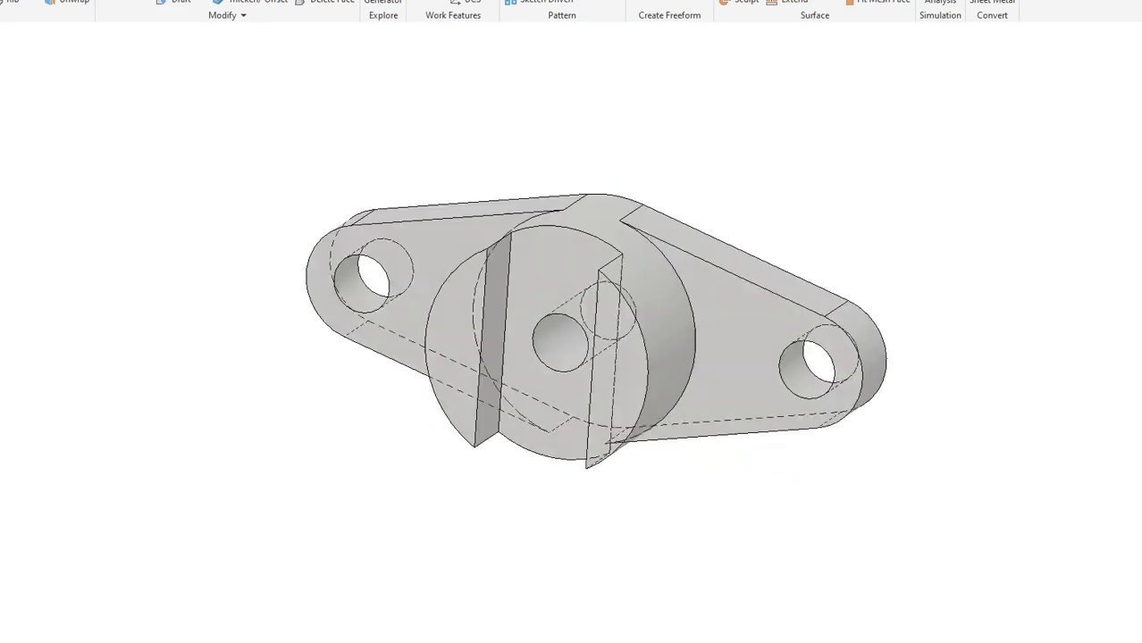
key("F5")
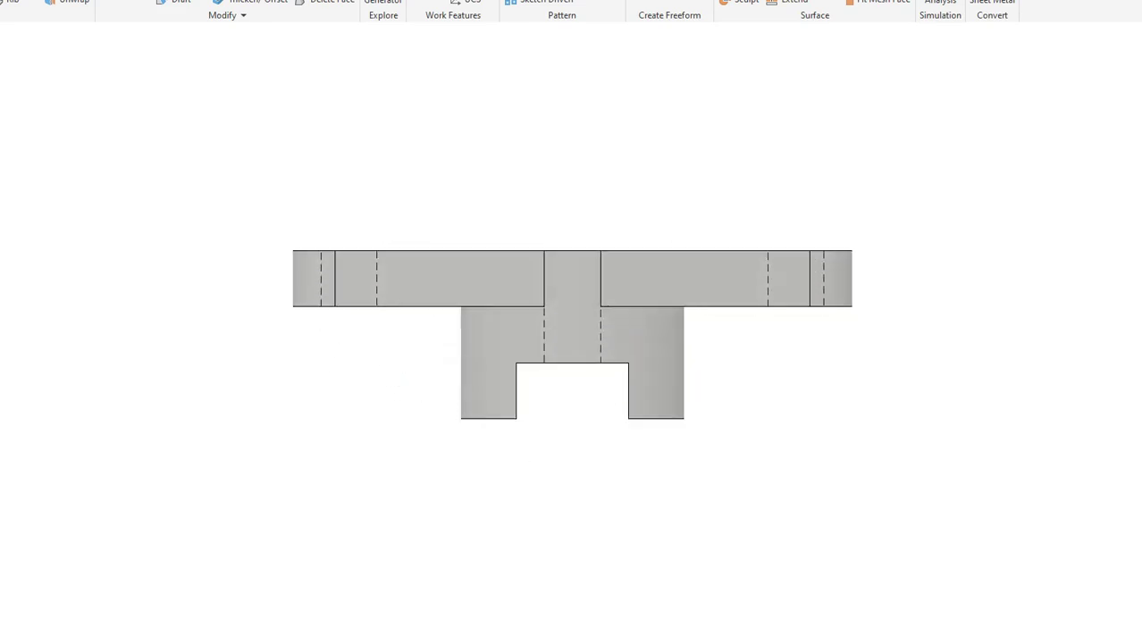
key("F5")
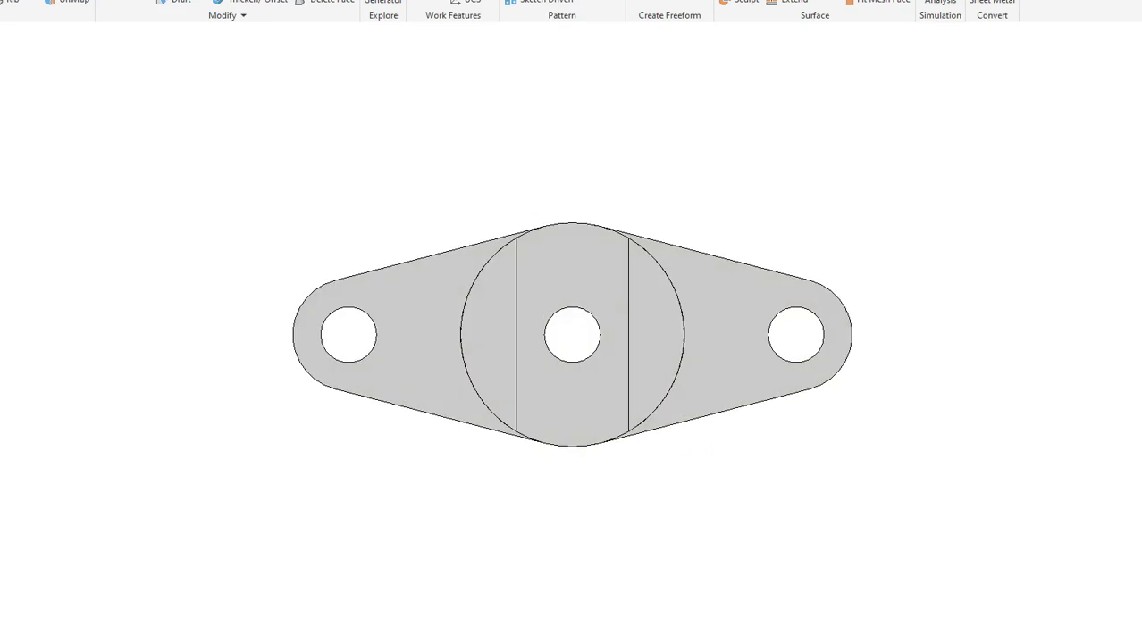
Compare the two-eared flange's side view with its front and isometric views, checking the slotted boss edges
key("F5")
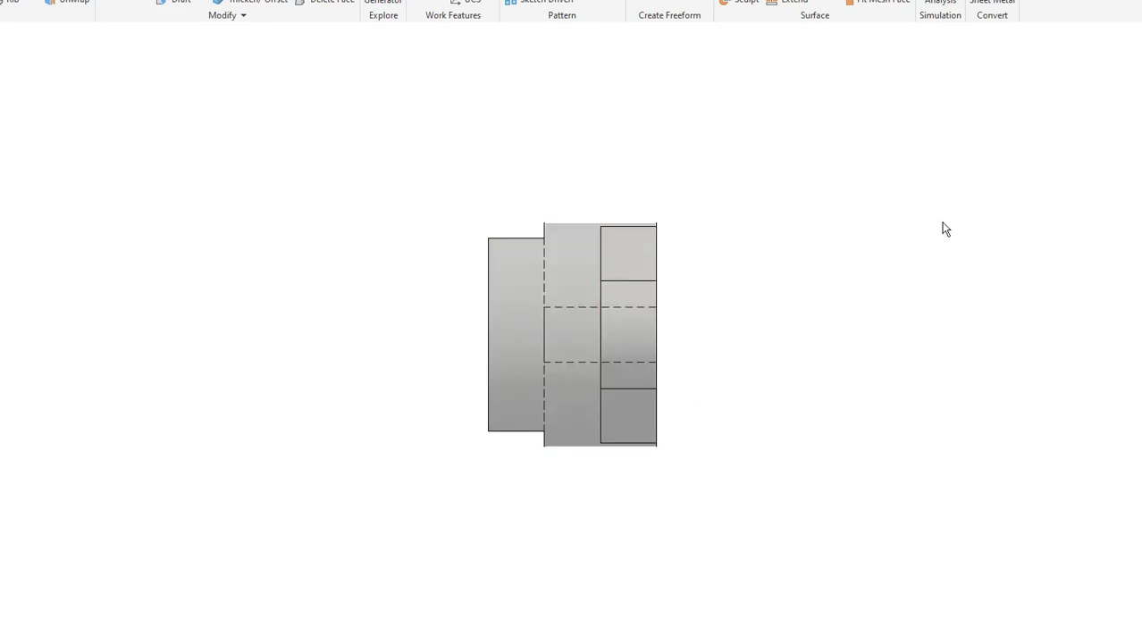
key("F5")
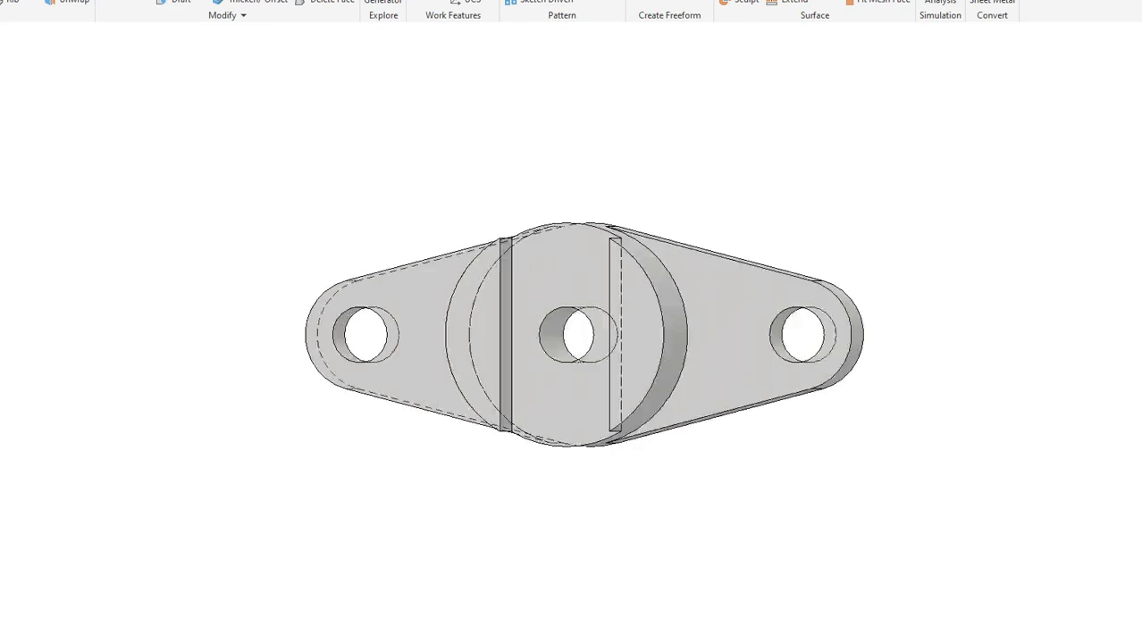
key("F6")
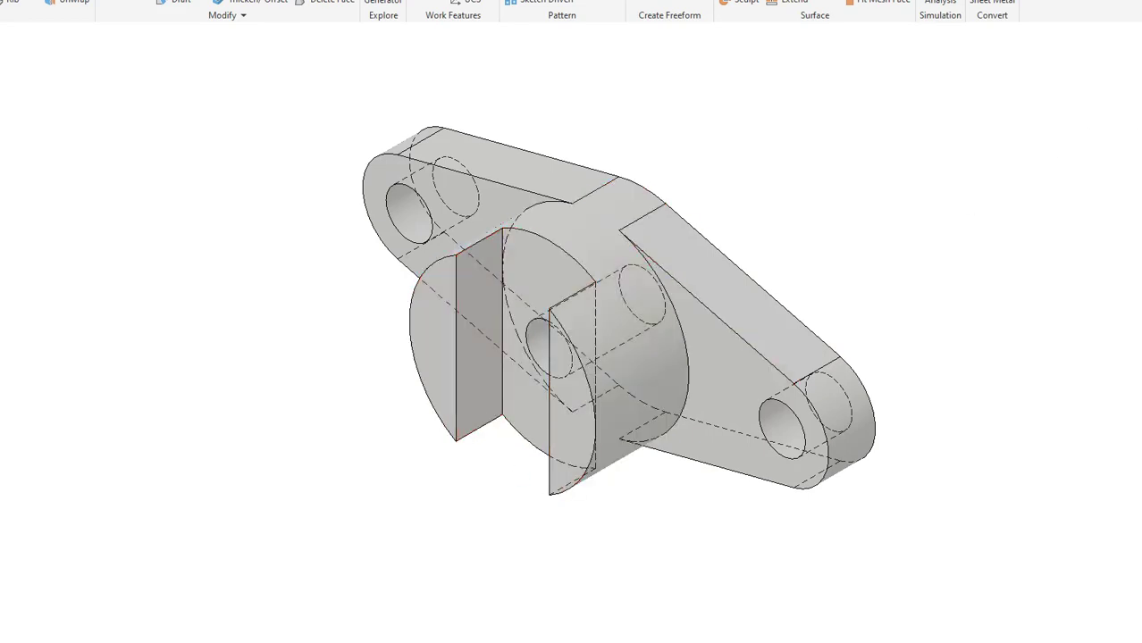
key("F5")
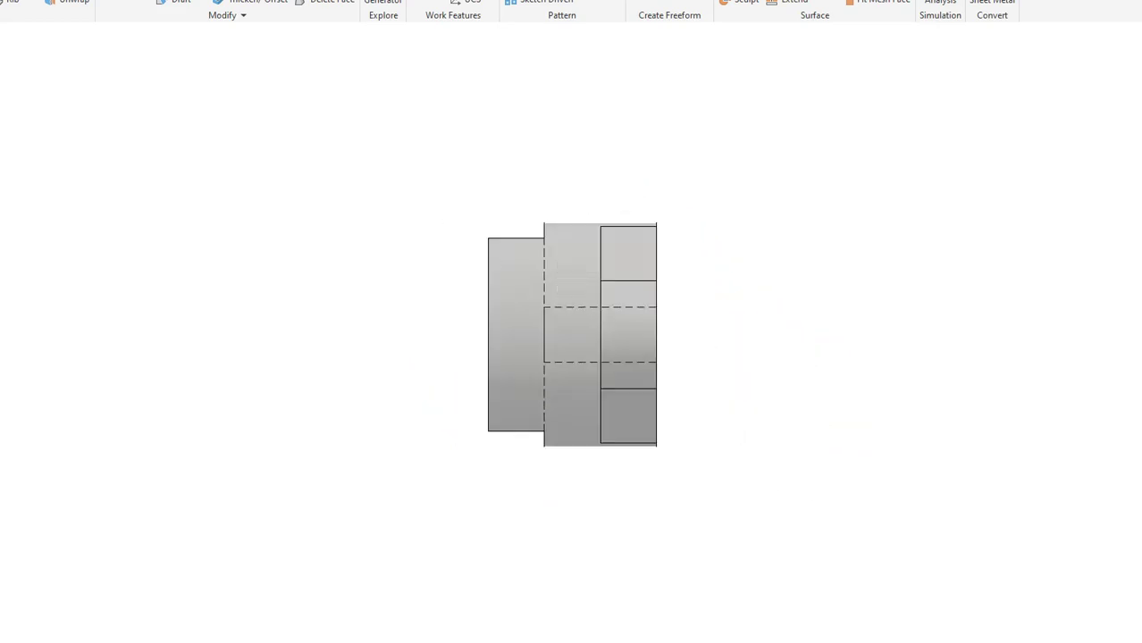
key("F6")
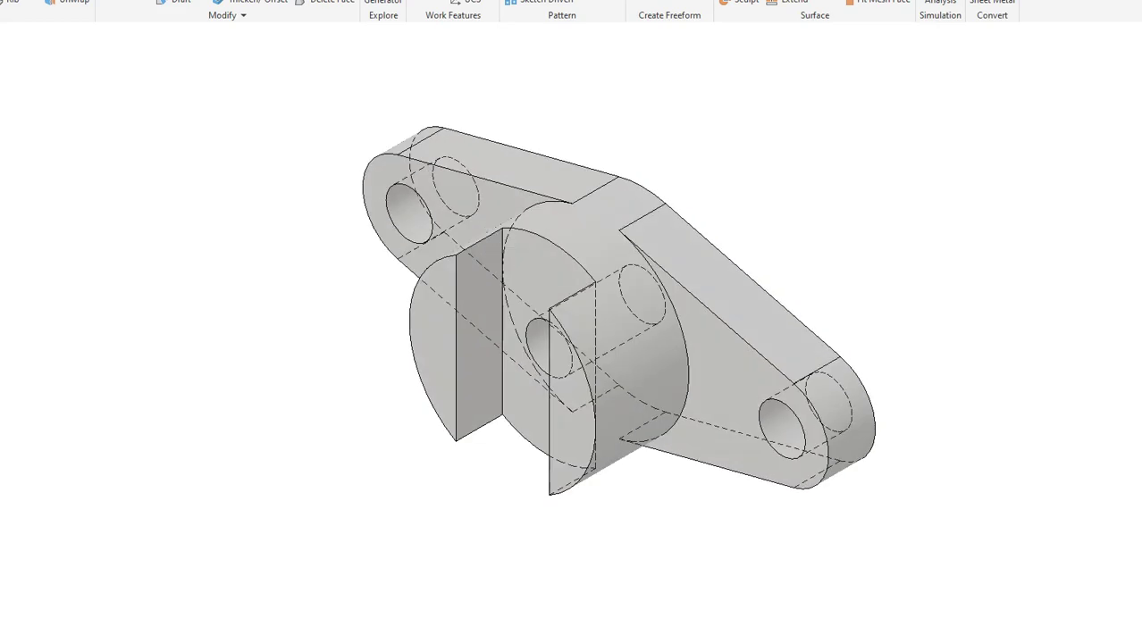
key("F5")
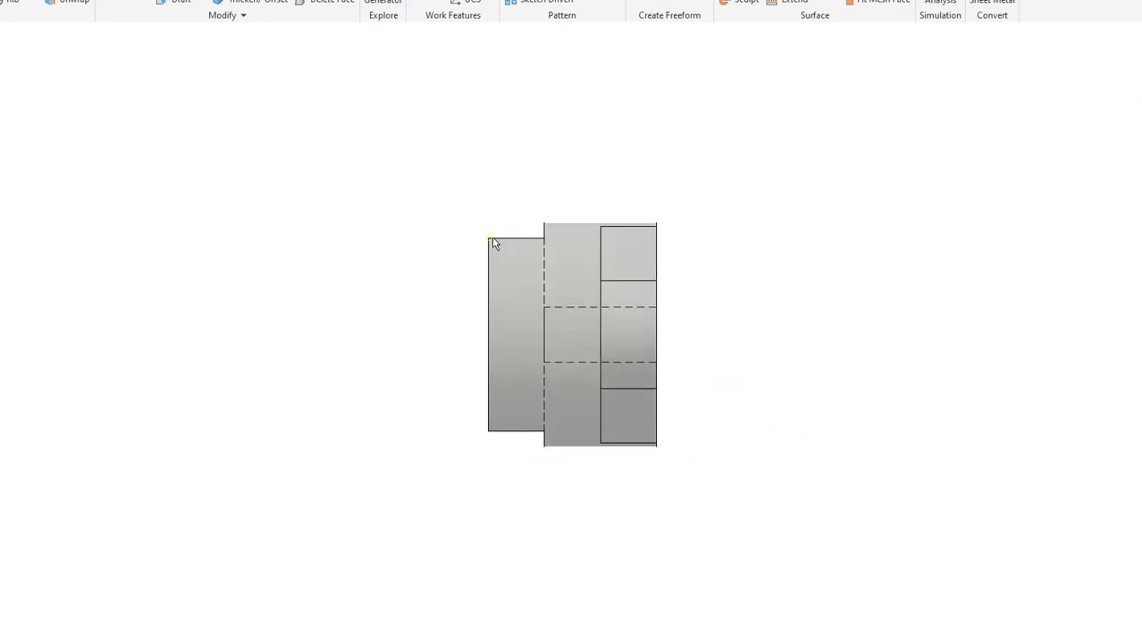